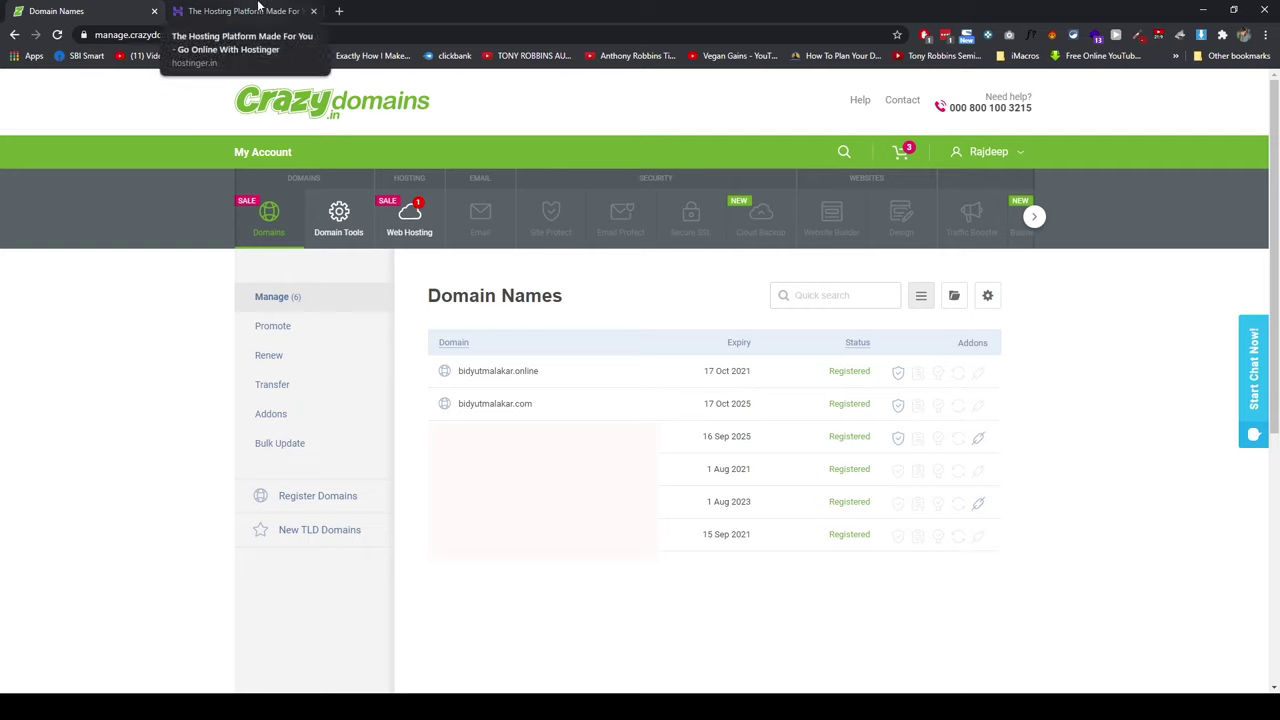
Switch to the Hostinger site and open the Shared Web Hosting plans
click(258, 8)
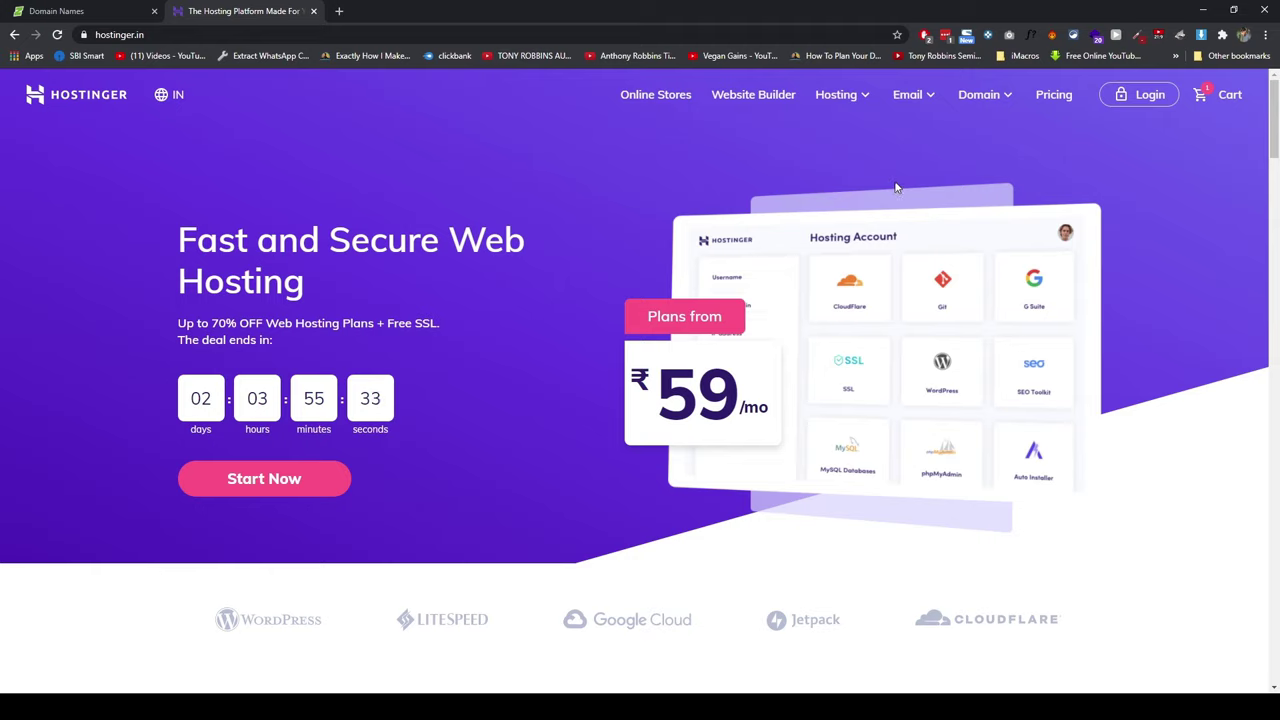
click(866, 101)
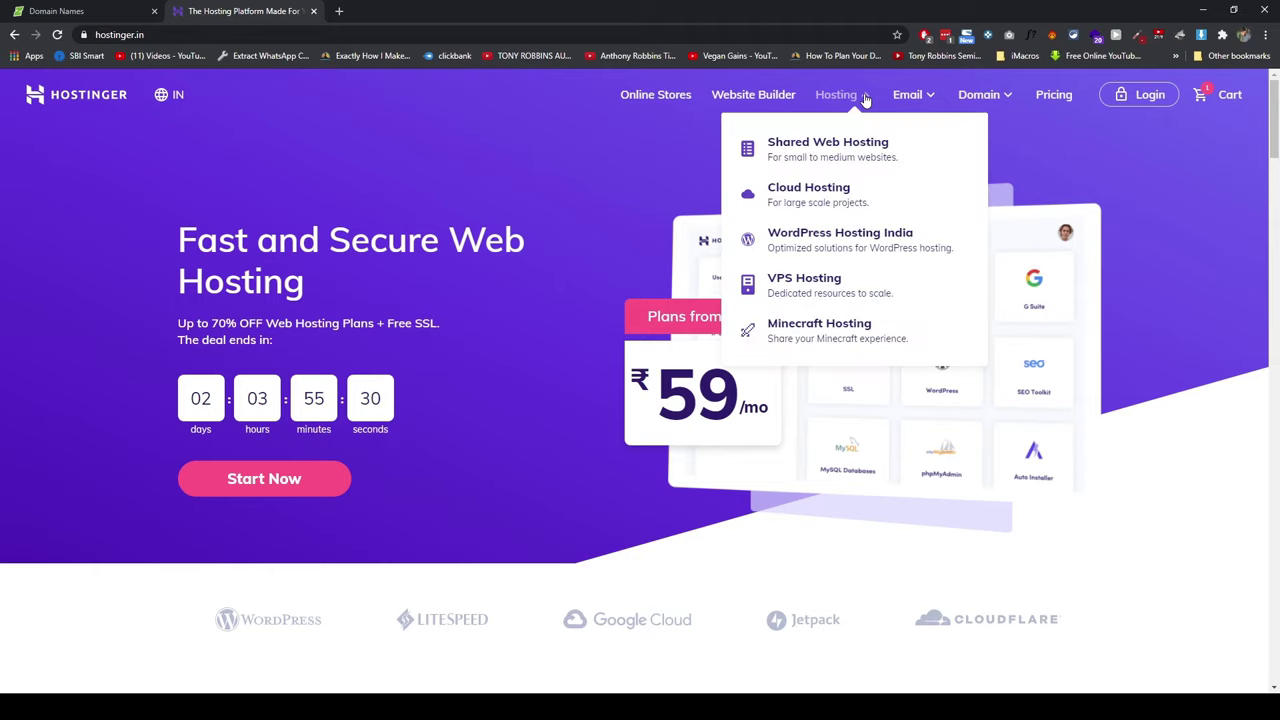
click(837, 158)
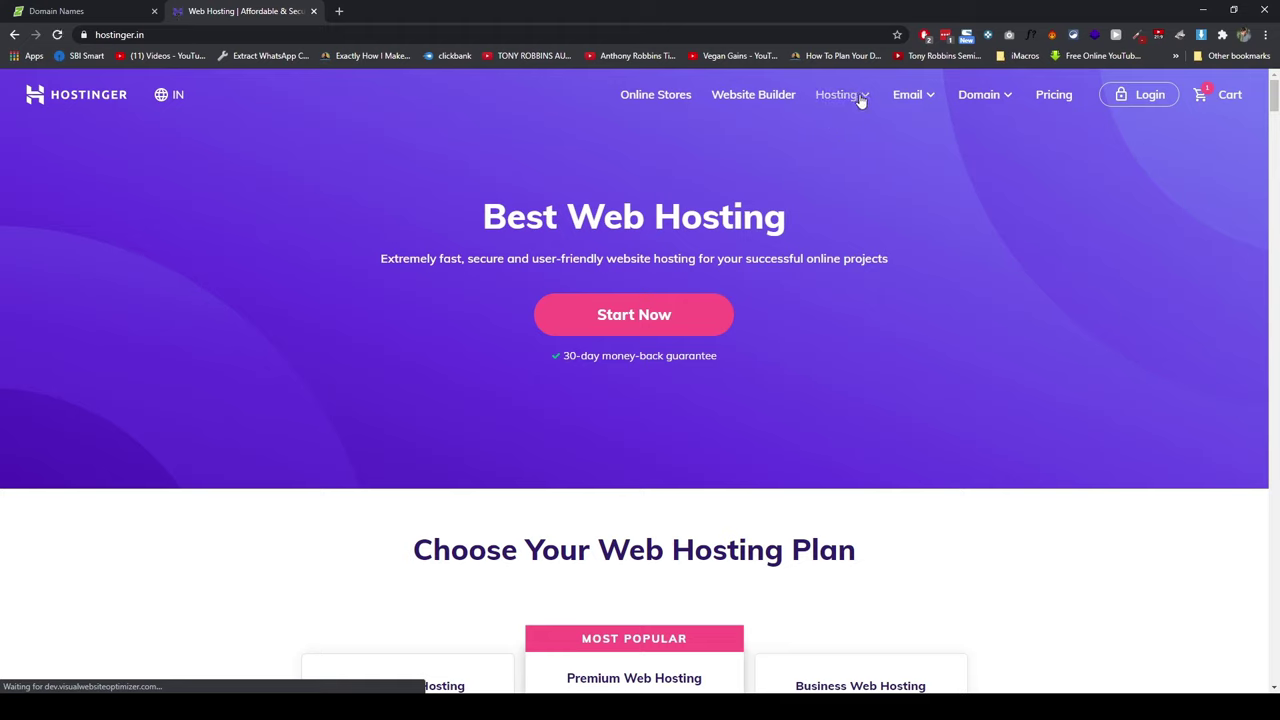
mouse_move(860, 101)
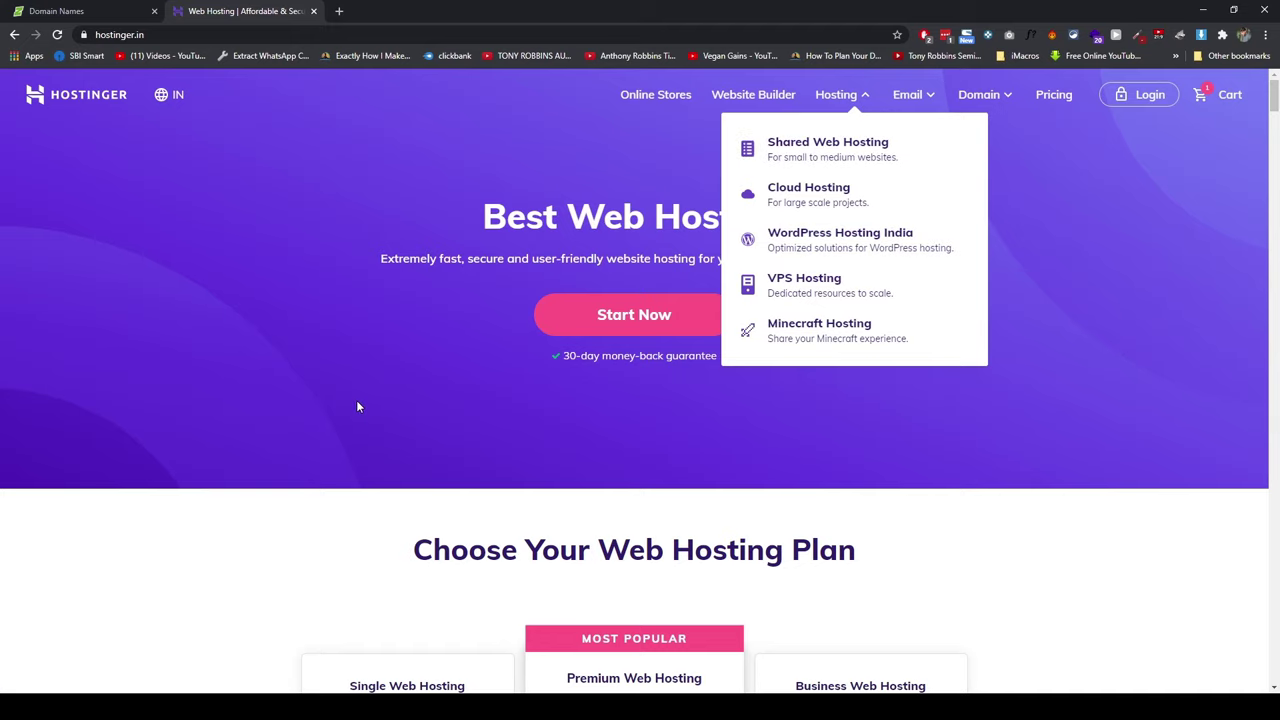
scroll(444, 310, down, 3)
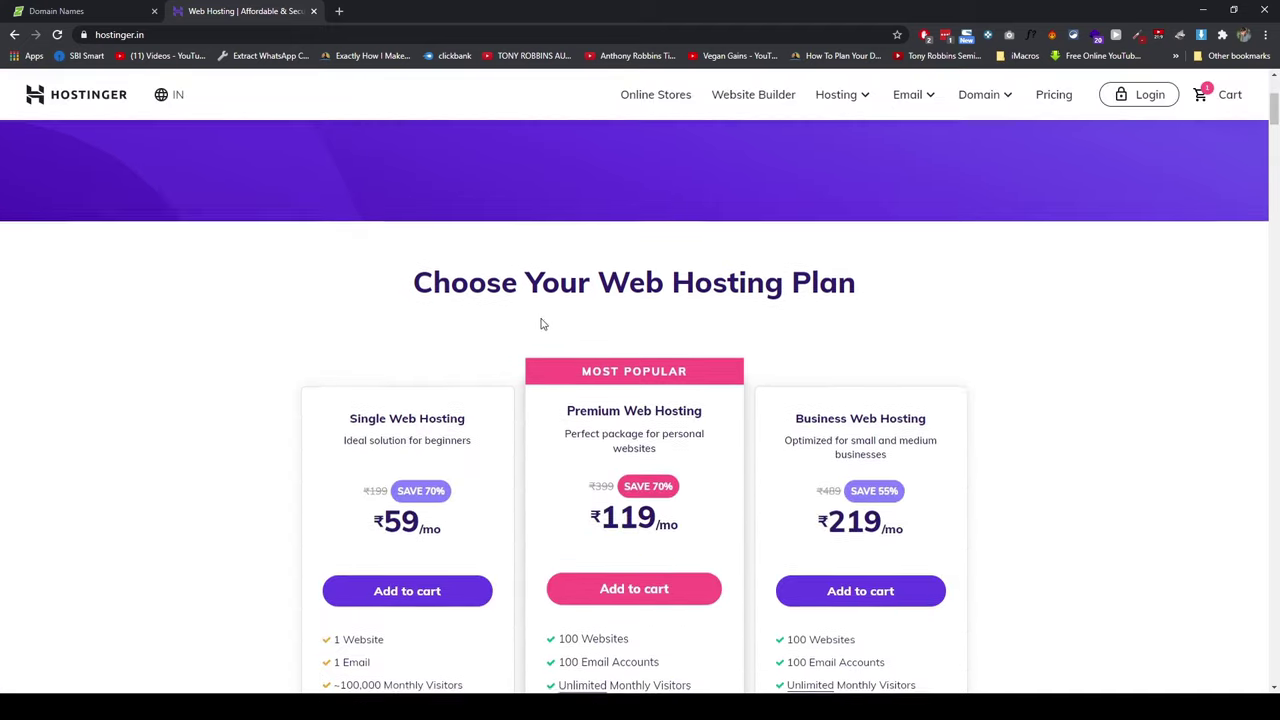
scroll(540, 323, down, 2)
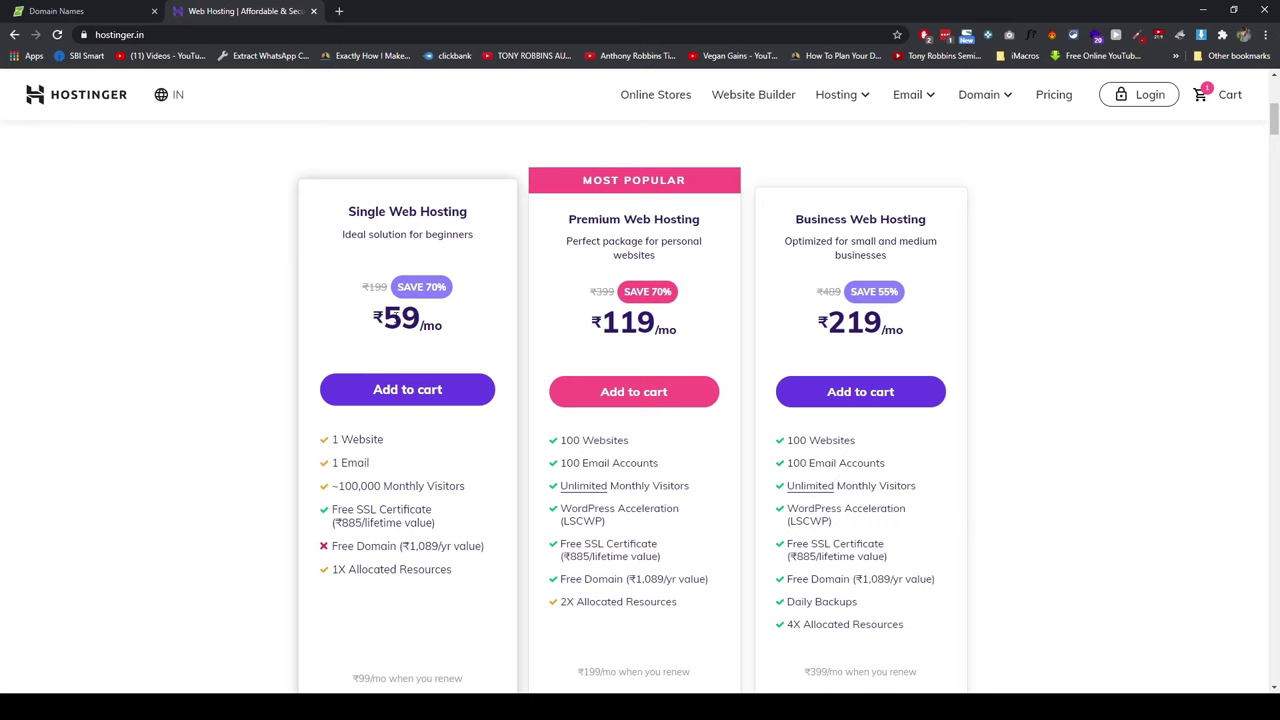
Compare the monthly prices and included features of the Single, Premium and Business Web Hosting plans
drag(398, 317, 383, 318)
drag(597, 318, 656, 320)
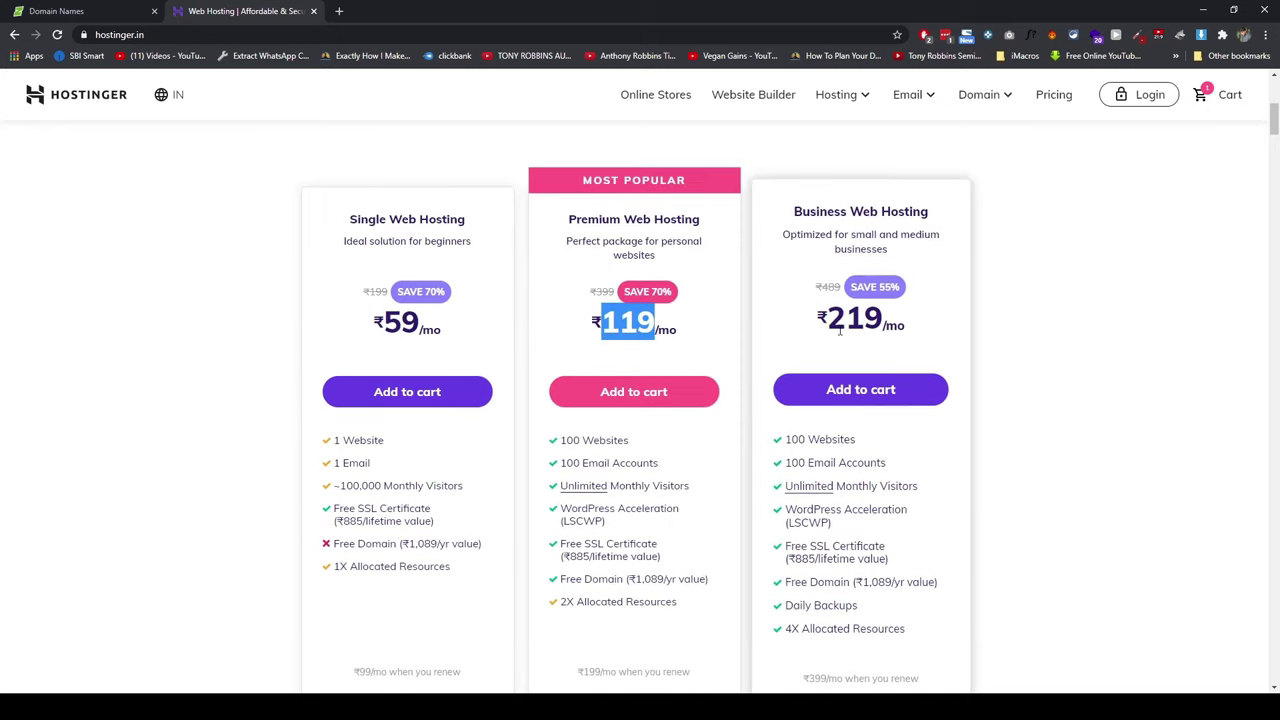
drag(828, 318, 881, 318)
click(890, 320)
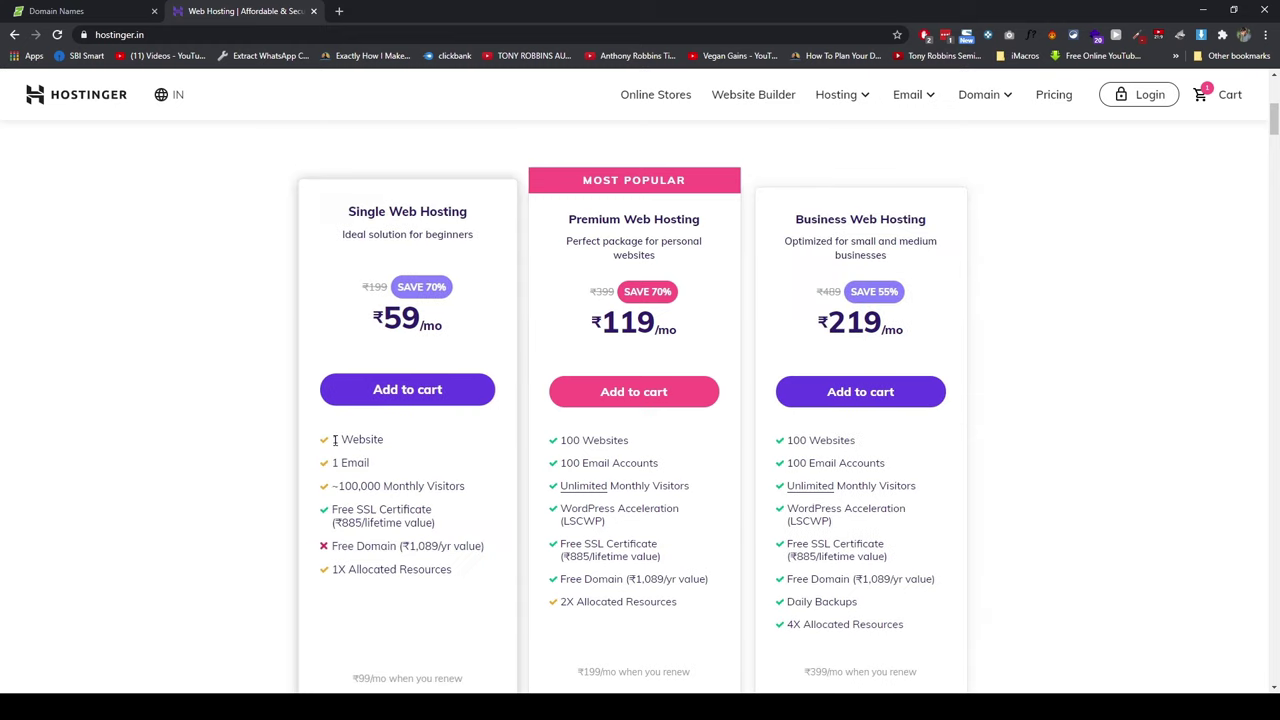
drag(334, 462, 457, 486)
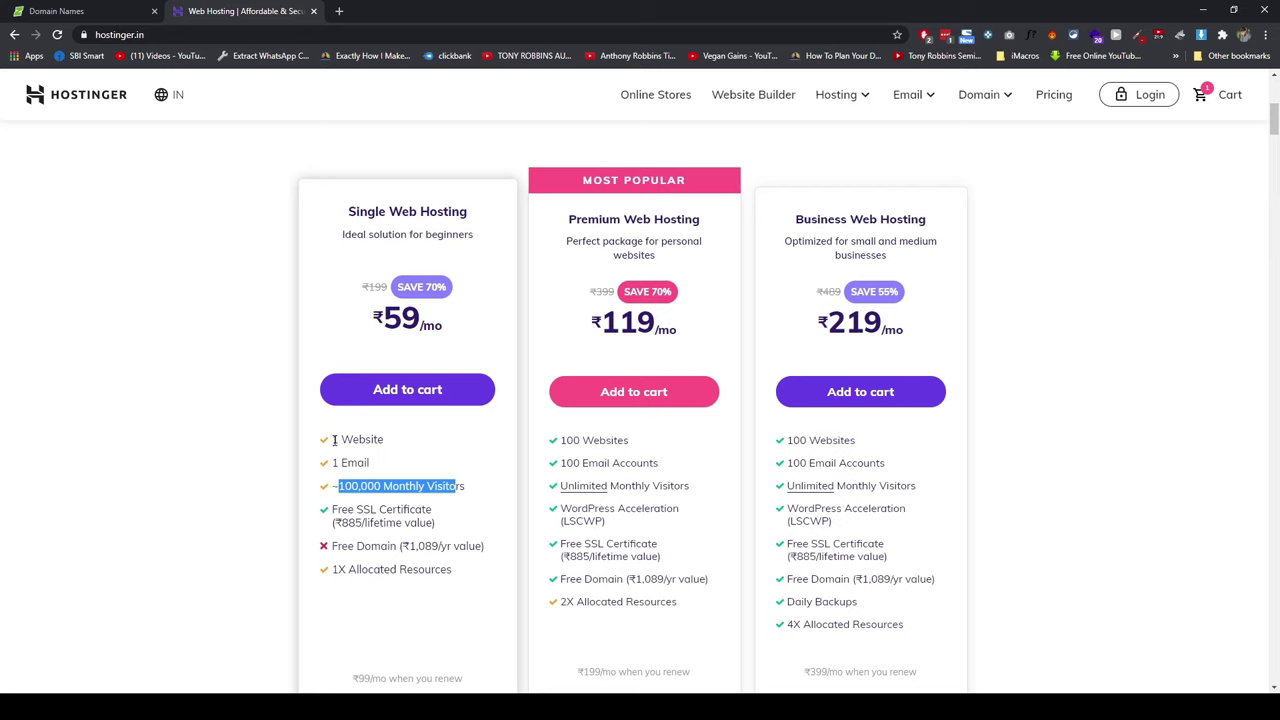
click(68, 11)
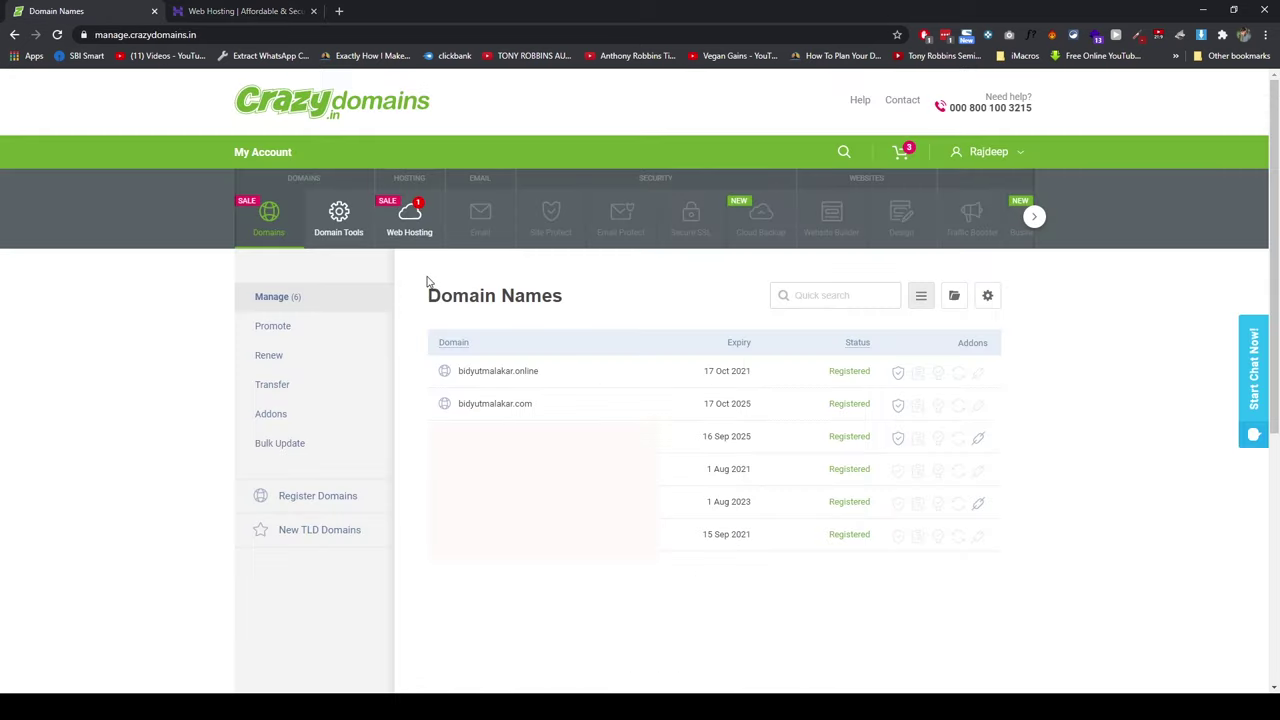
click(245, 11)
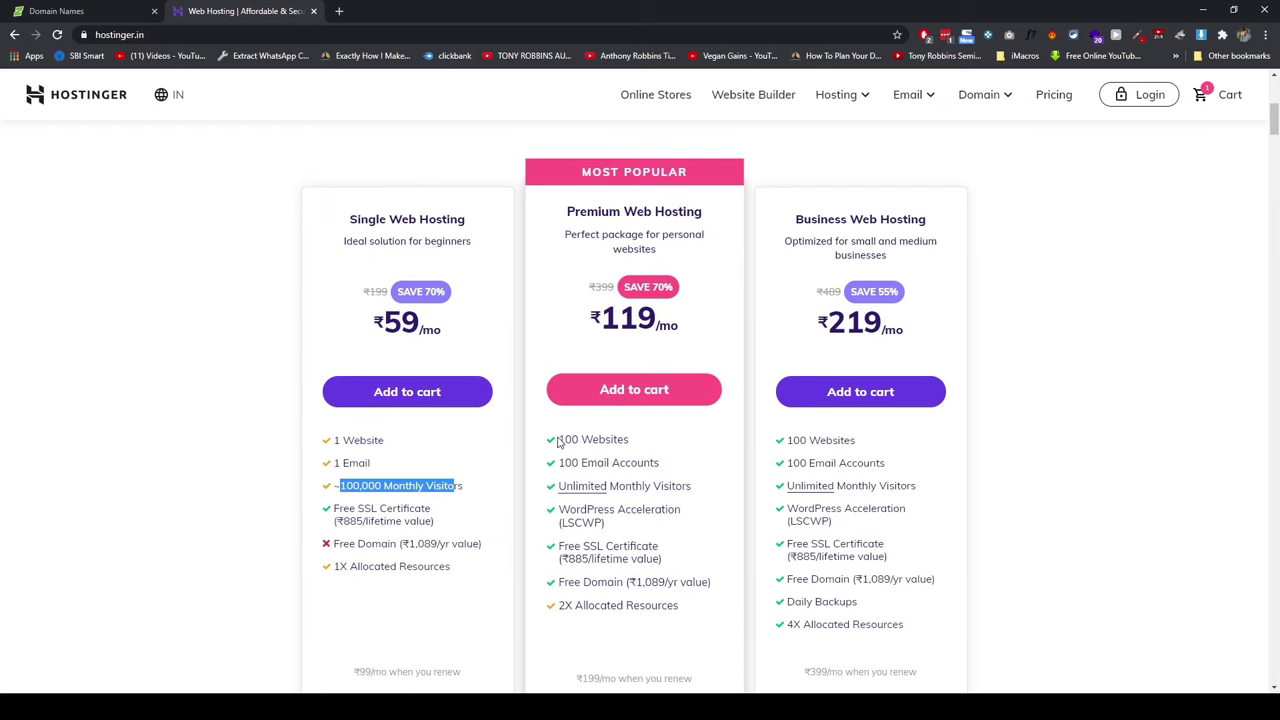
drag(558, 440, 630, 439)
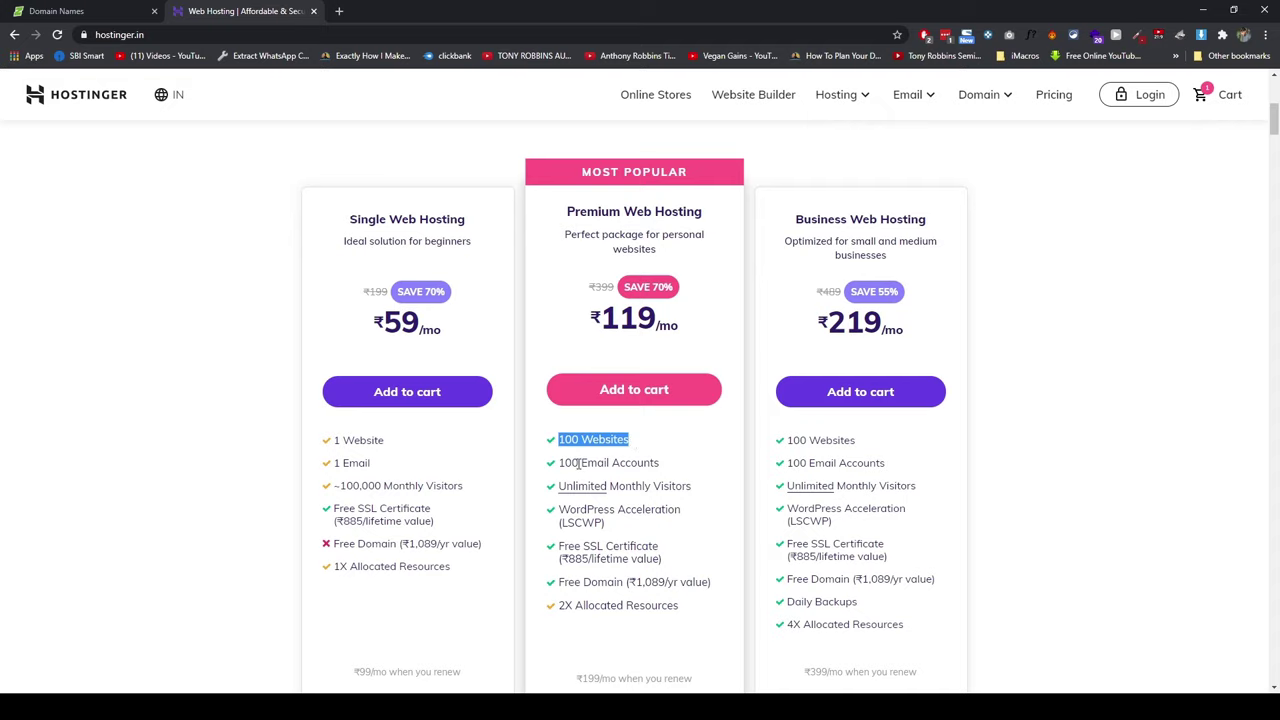
drag(558, 463, 646, 463)
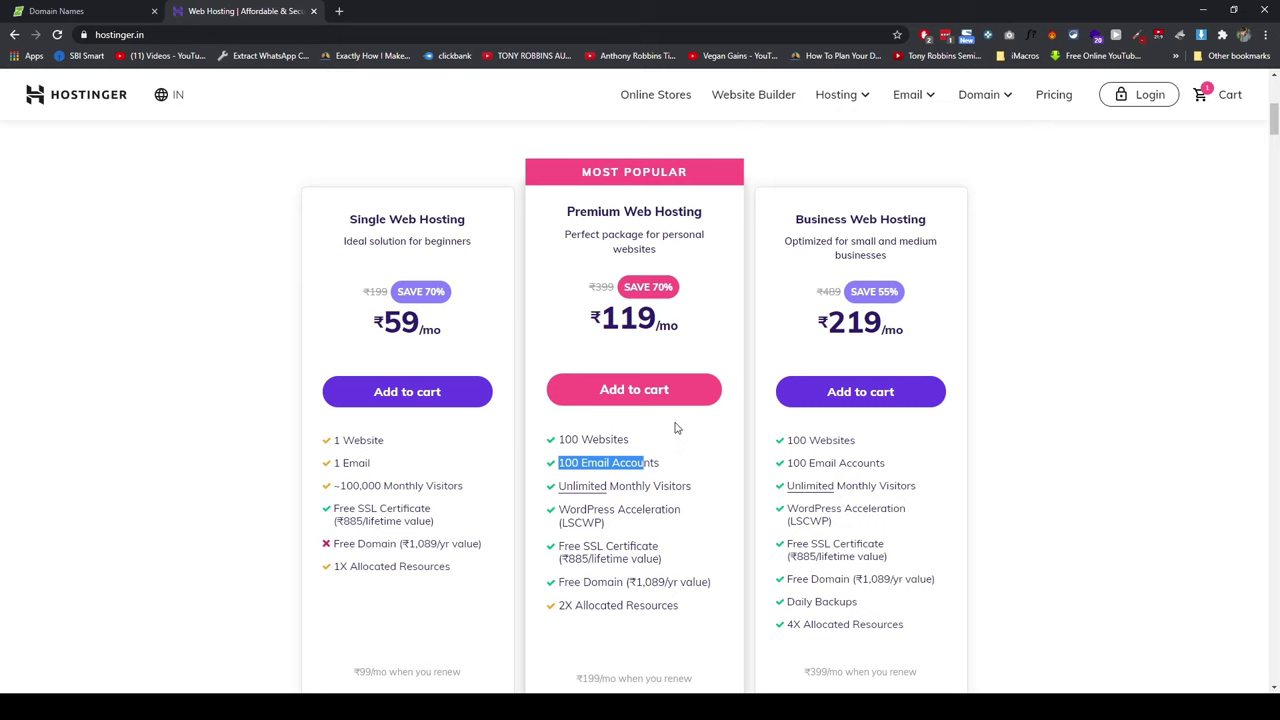
click(378, 320)
drag(389, 319, 445, 329)
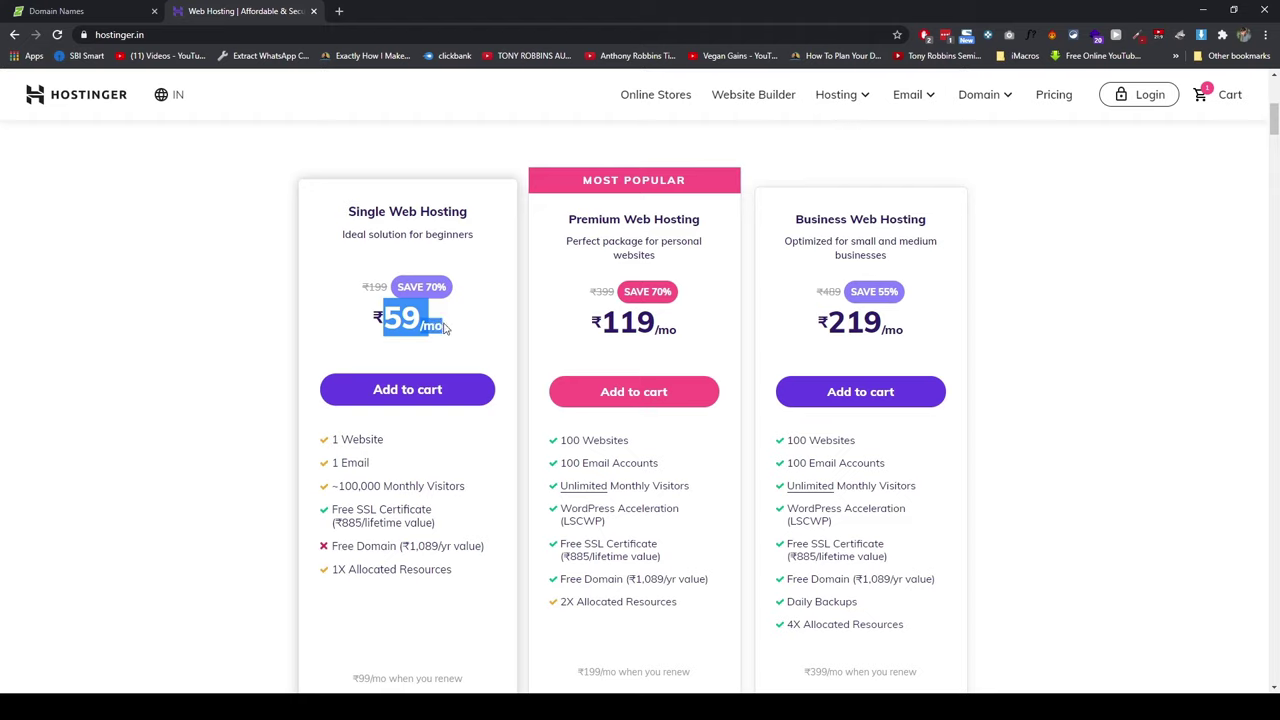
click(380, 318)
drag(388, 318, 441, 318)
drag(602, 317, 680, 327)
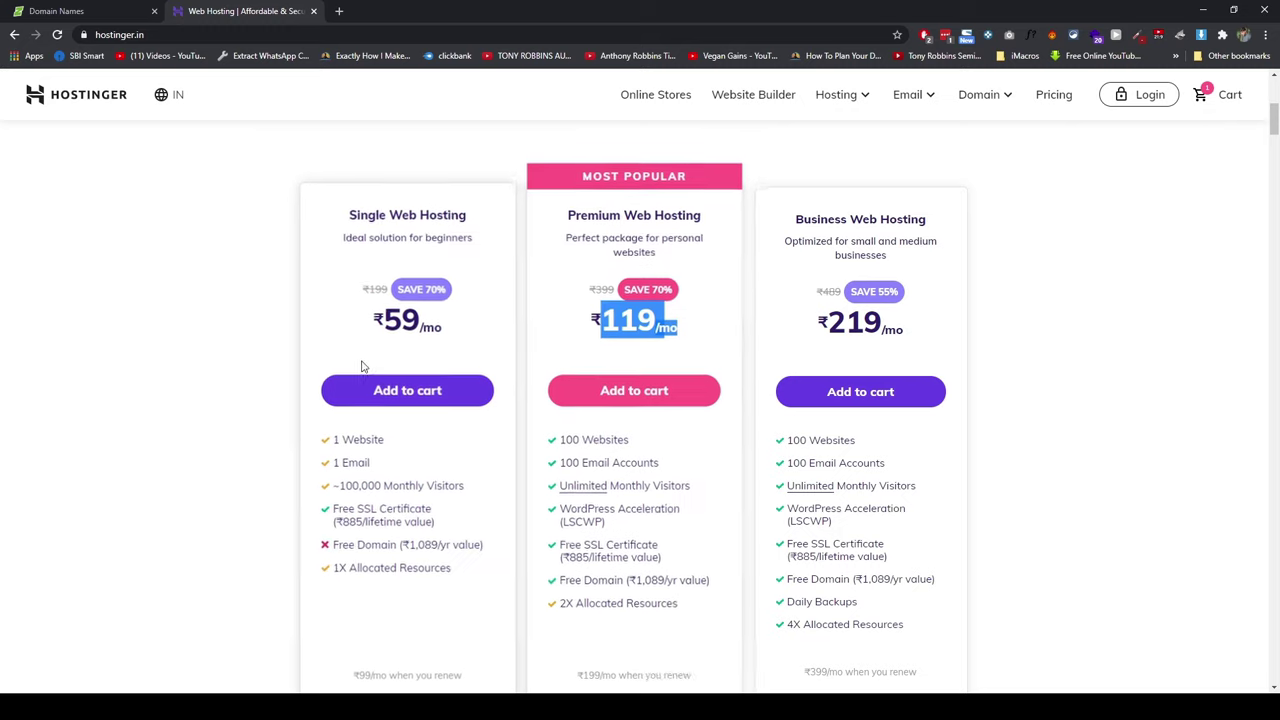
Add the Single Web Hosting plan to the cart and choose the 12-month billing period
click(425, 398)
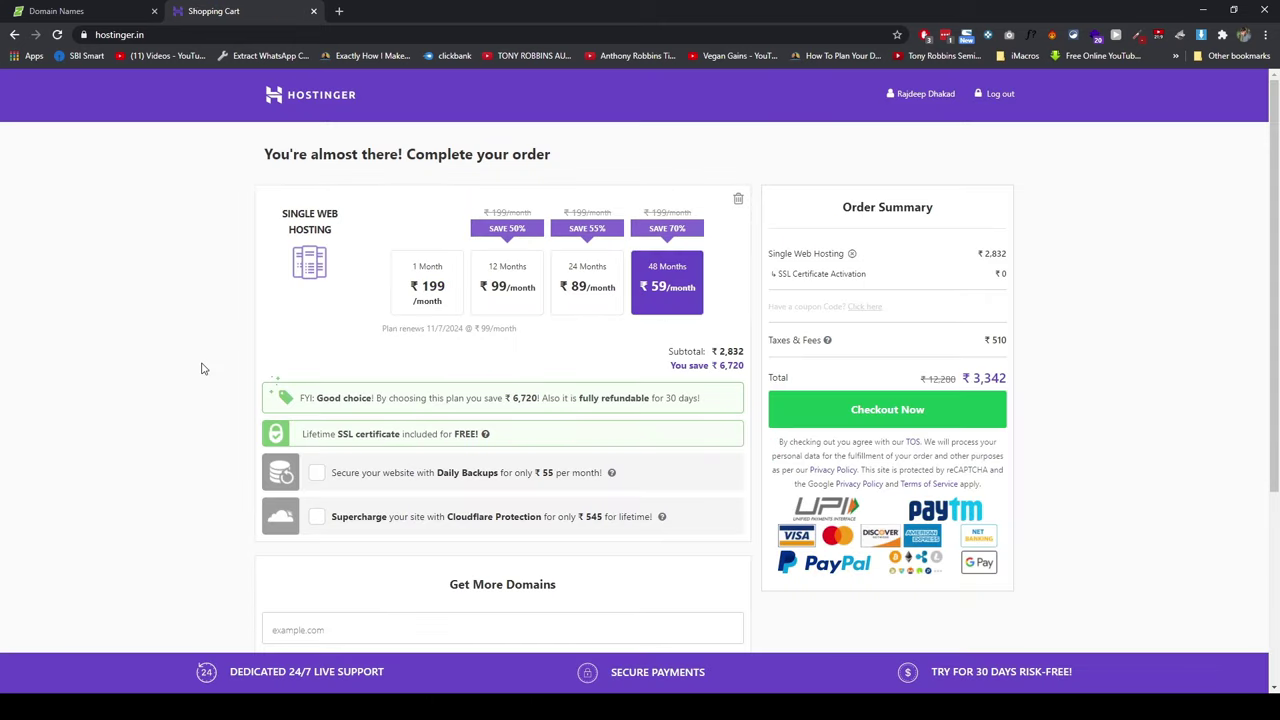
scroll(150, 370, down, 3)
scroll(144, 364, up, 3)
click(520, 298)
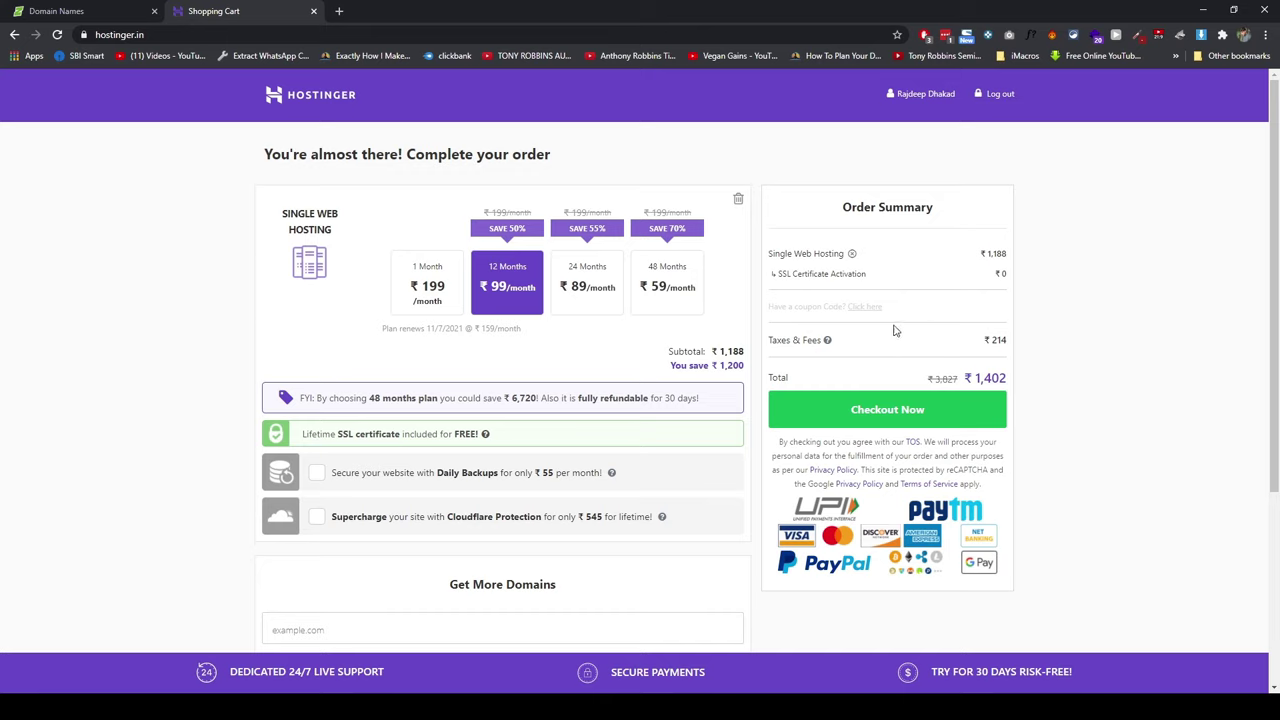
Apply the coupon code HINDITECH to the order and proceed to the payment methods
click(866, 309)
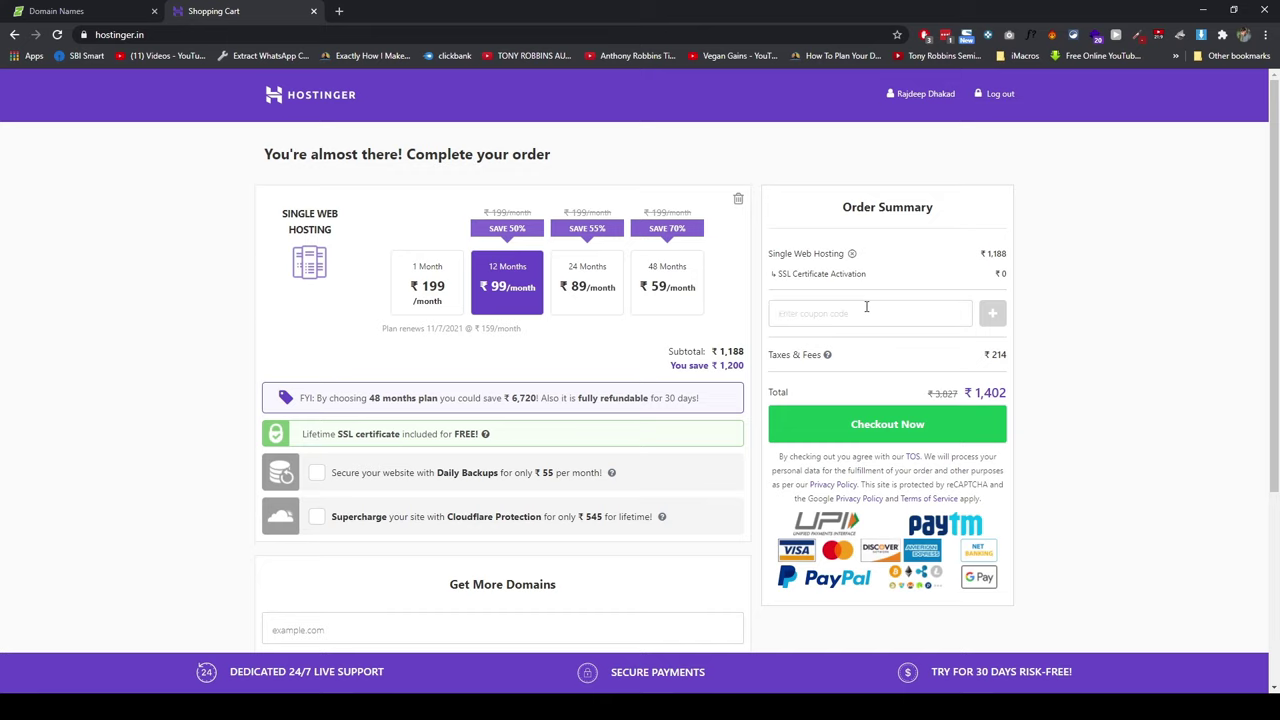
text(HINDI)
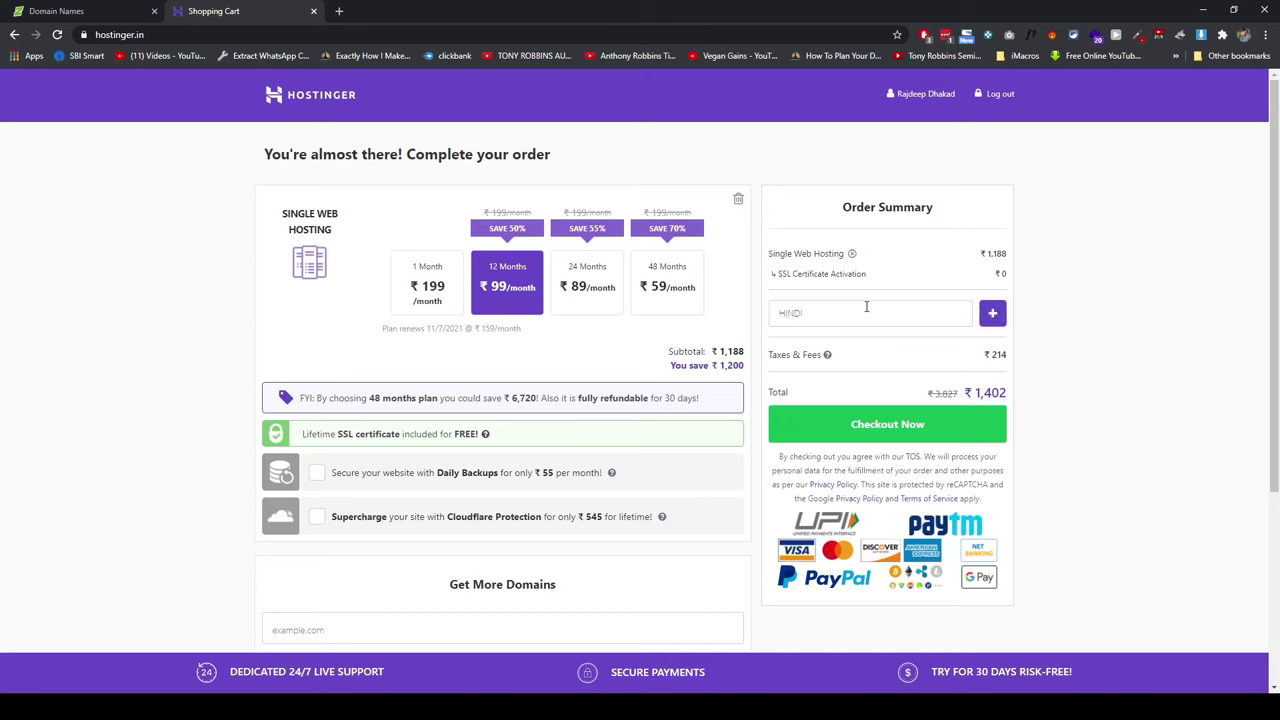
text(TECH)
click(993, 316)
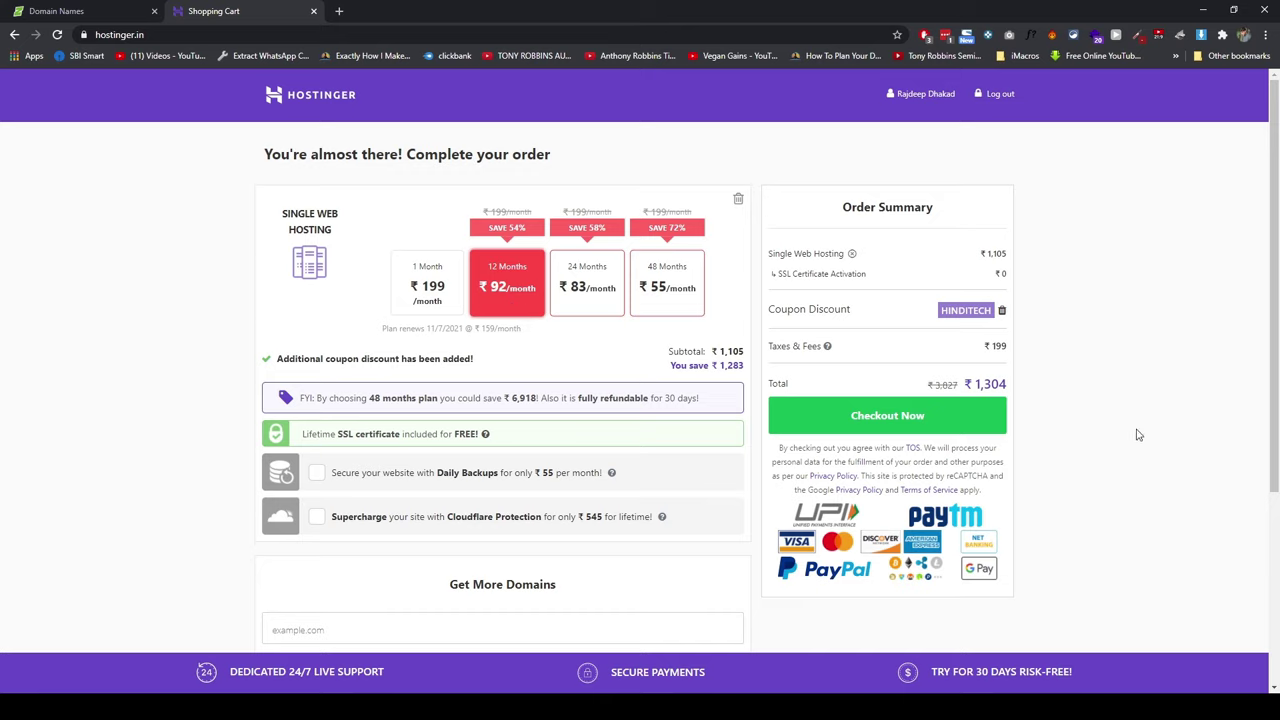
click(942, 425)
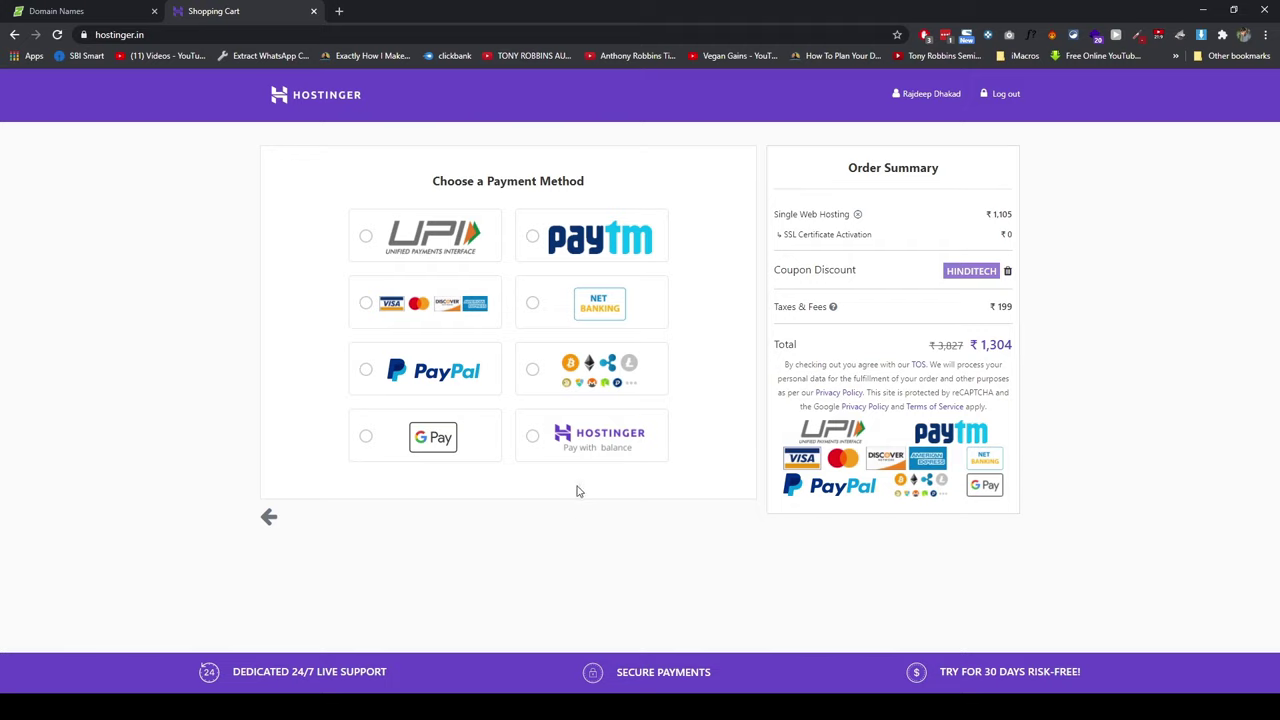
Leave the checkout for the Hostinger account panel and open the form for adding a website to the Business hosting plan
click(327, 97)
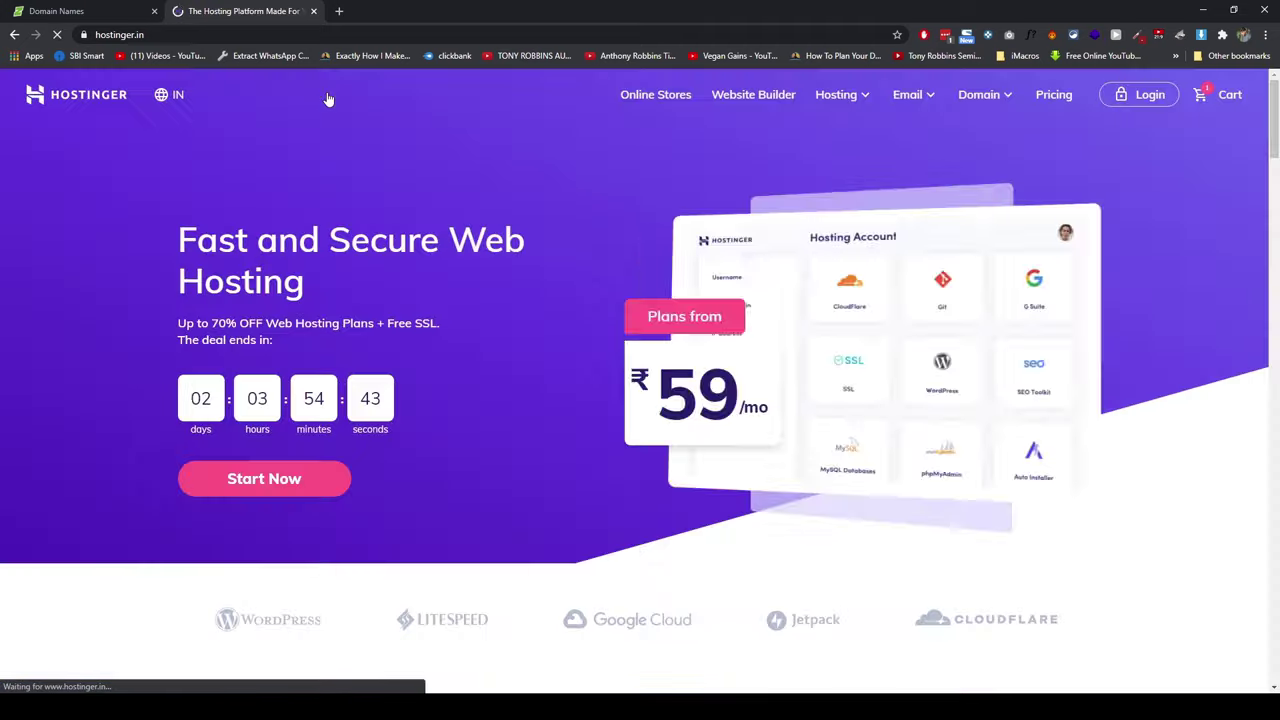
click(1131, 97)
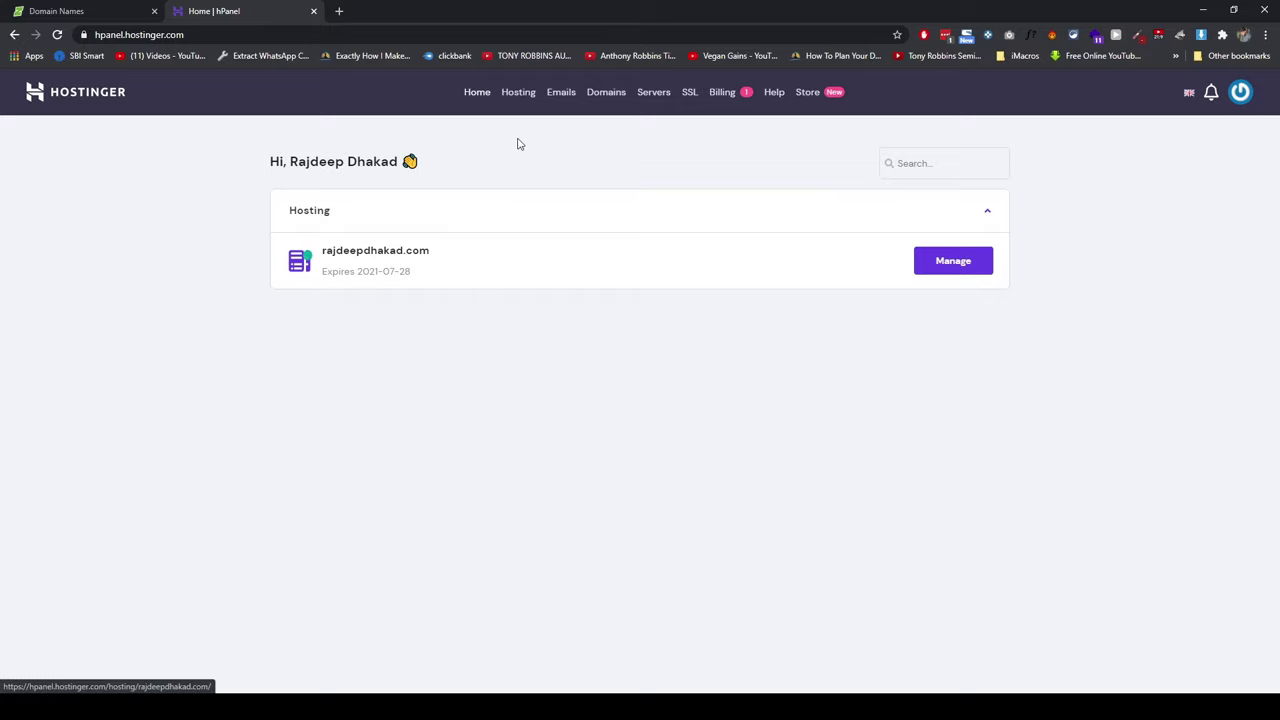
click(518, 93)
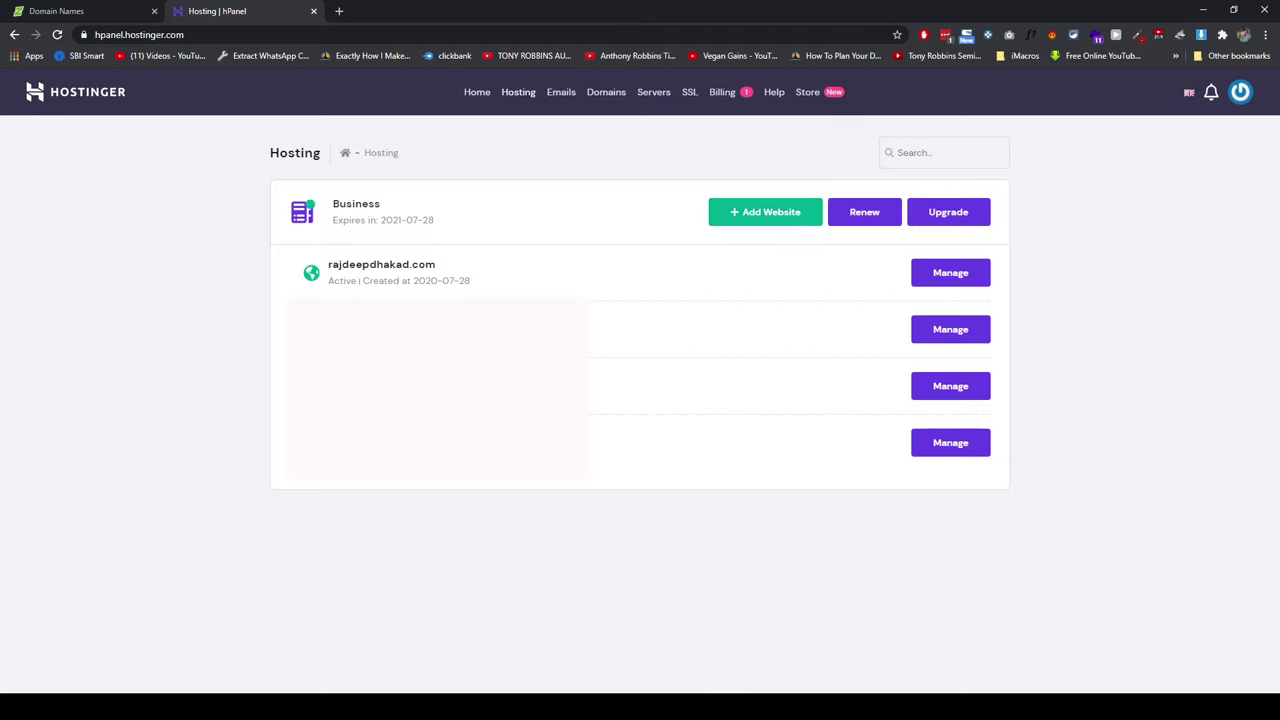
click(755, 216)
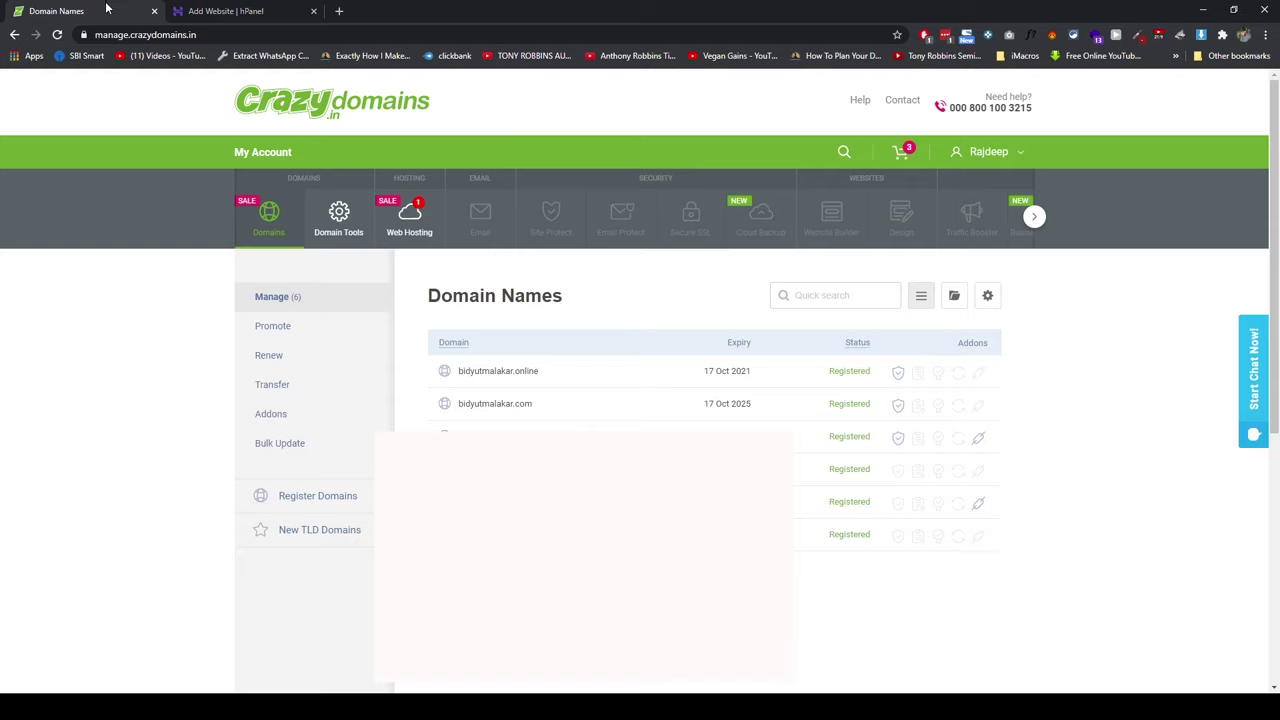
Copy the .com domain expiring 17 Oct 2025 from the Crazy Domains list and enter it as the new website's domain in Hostinger
click(110, 11)
drag(540, 405, 457, 418)
key(ctrl+c)
click(281, 8)
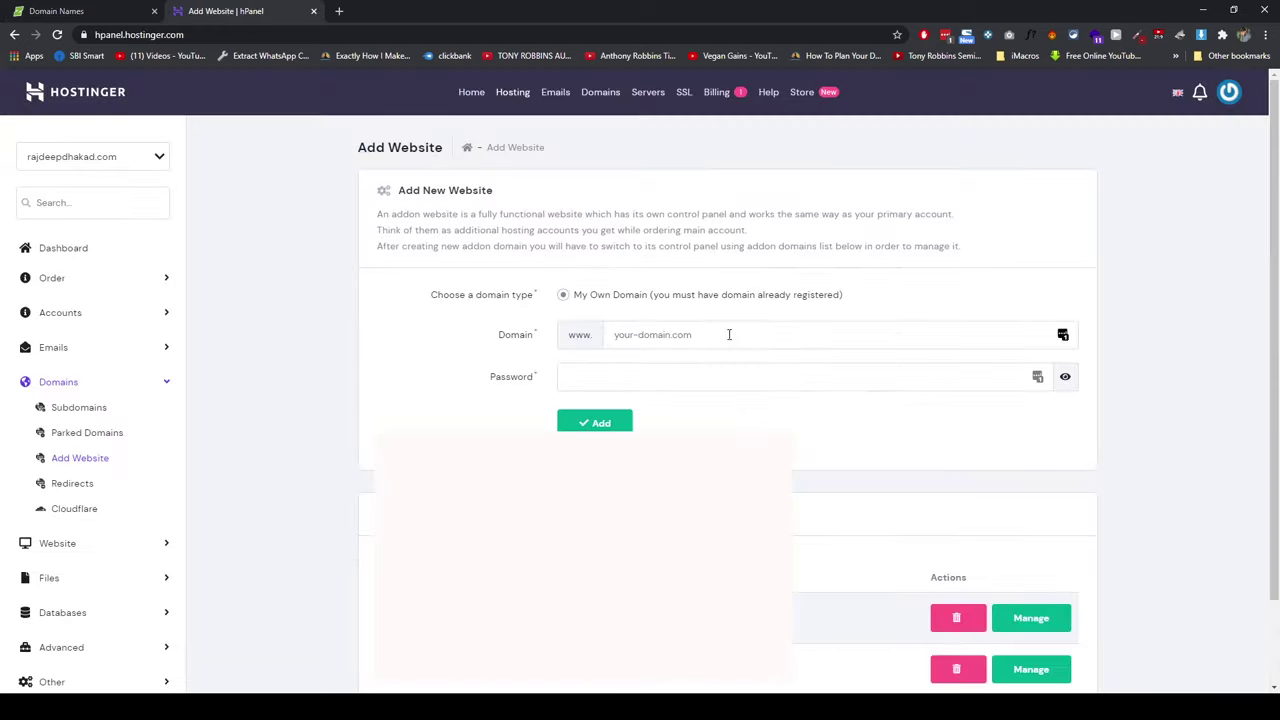
click(682, 372)
click(704, 333)
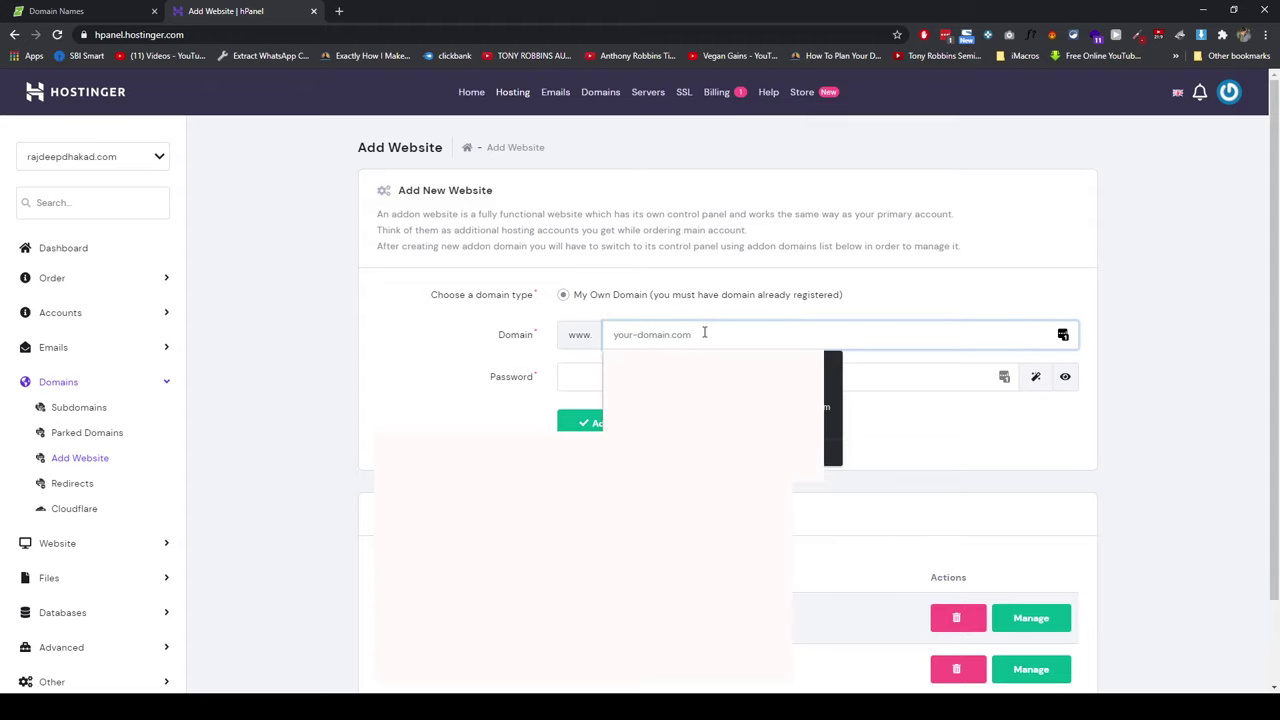
key(ctrl+v)
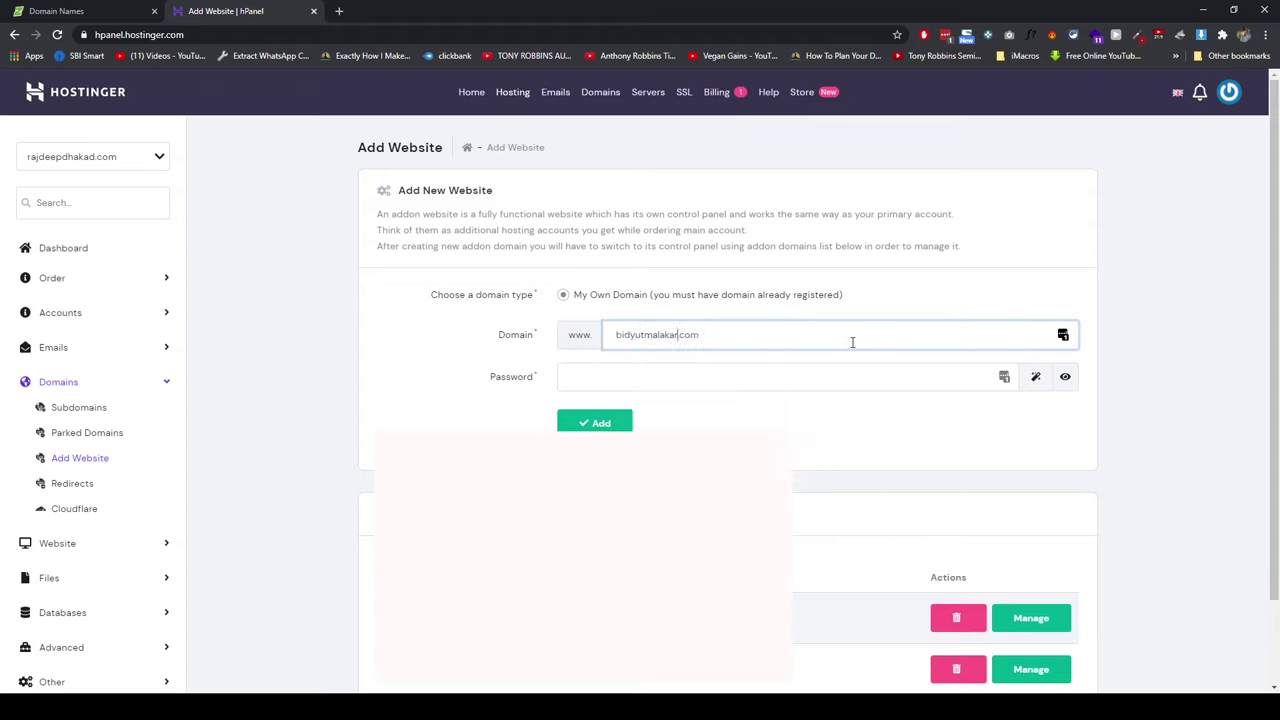
key(BackSpace)
Enter the new website's password and add the website, returning to the hosting overview
click(771, 376)
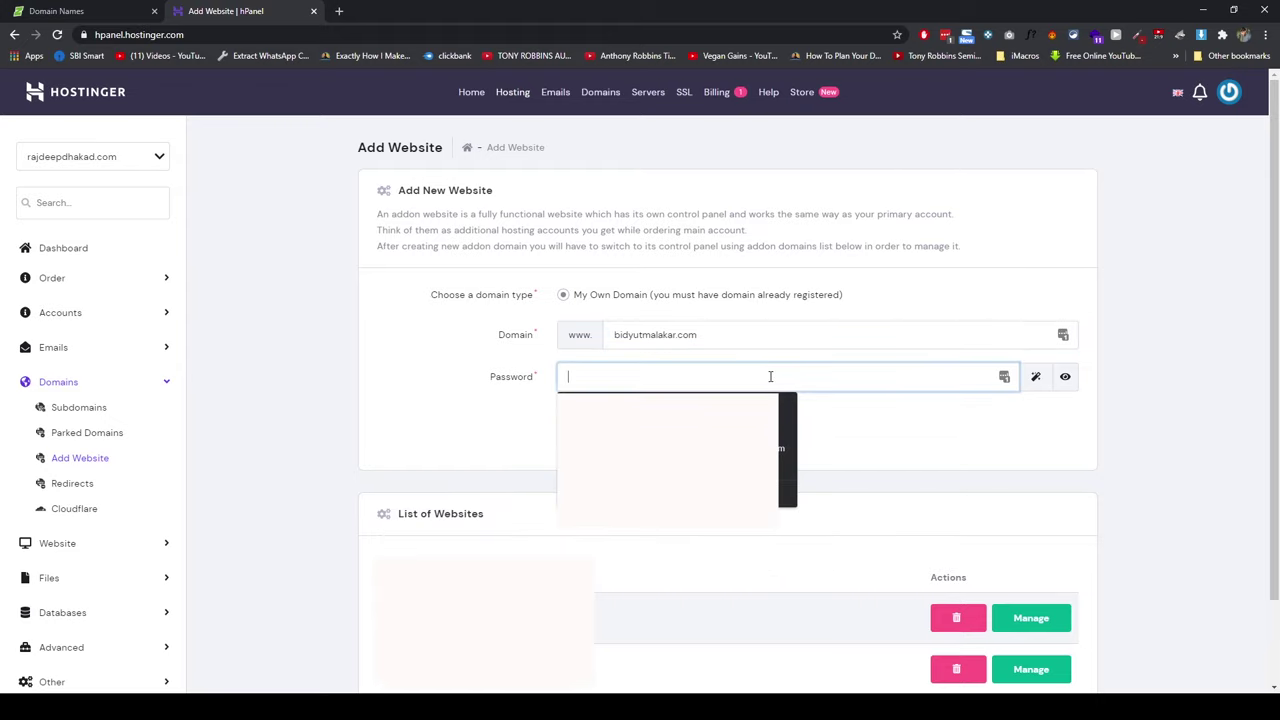
click(440, 397)
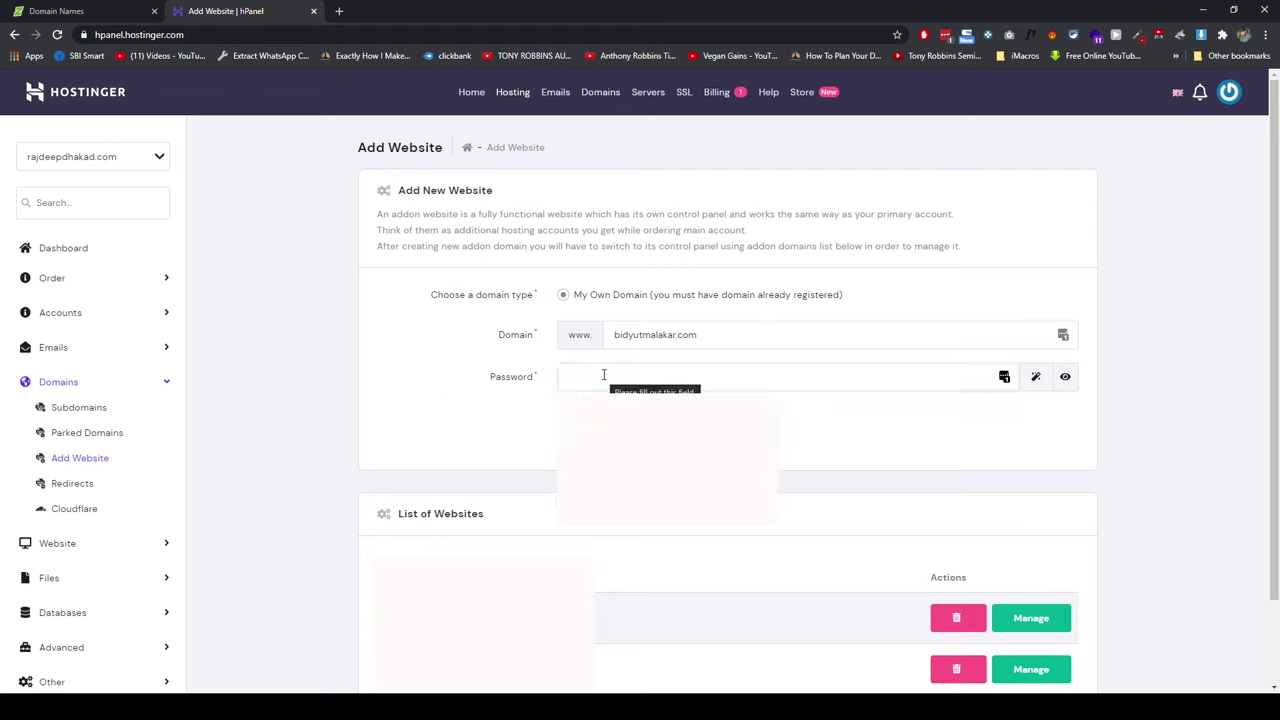
click(603, 374)
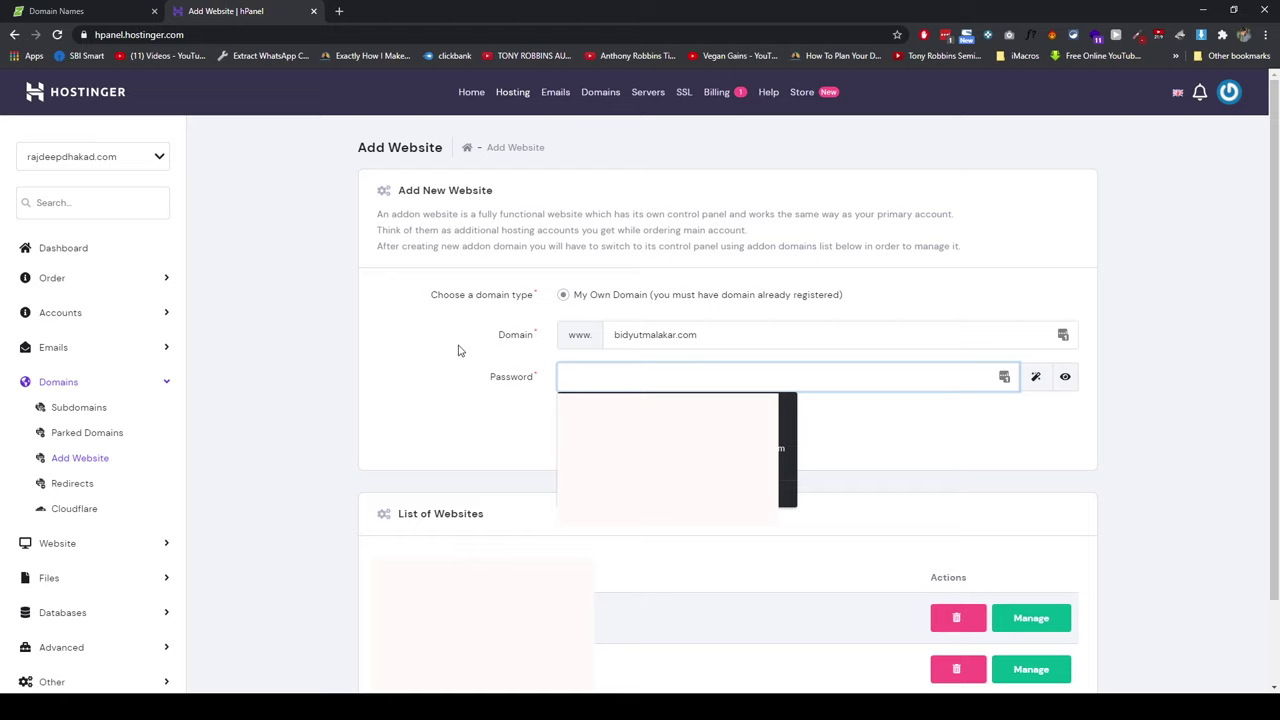
text(•)
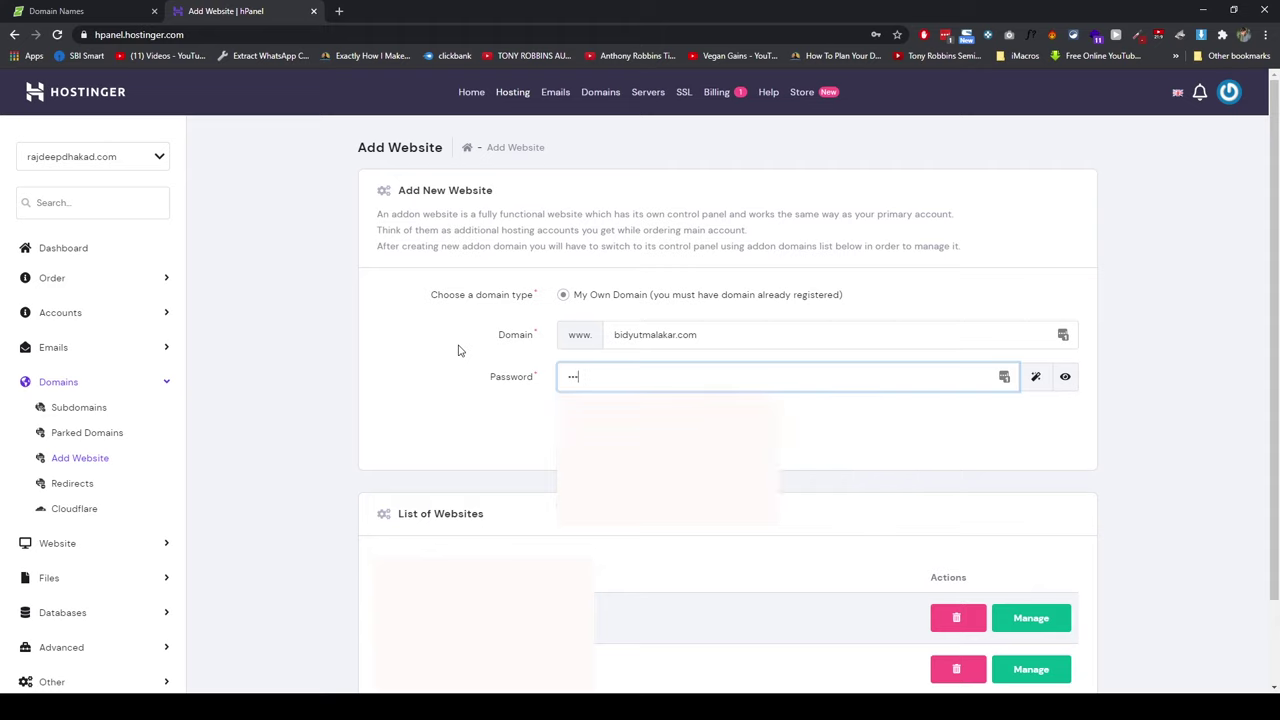
text(••)
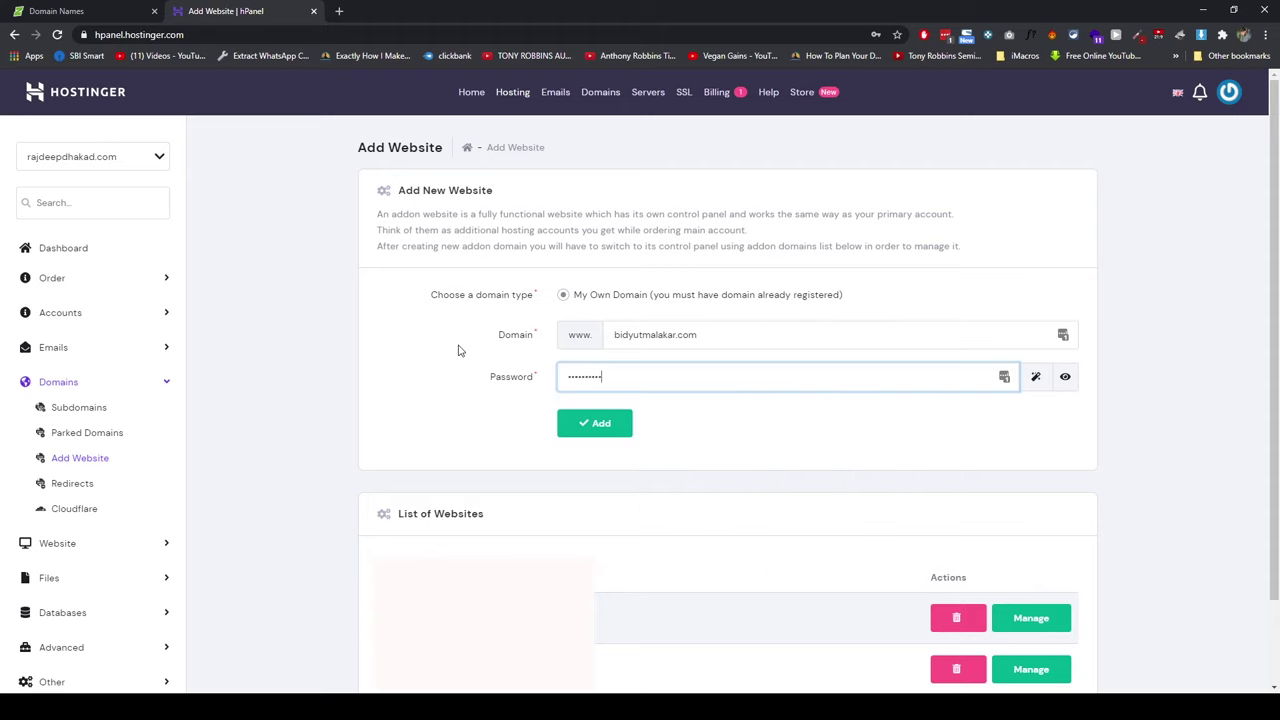
click(604, 428)
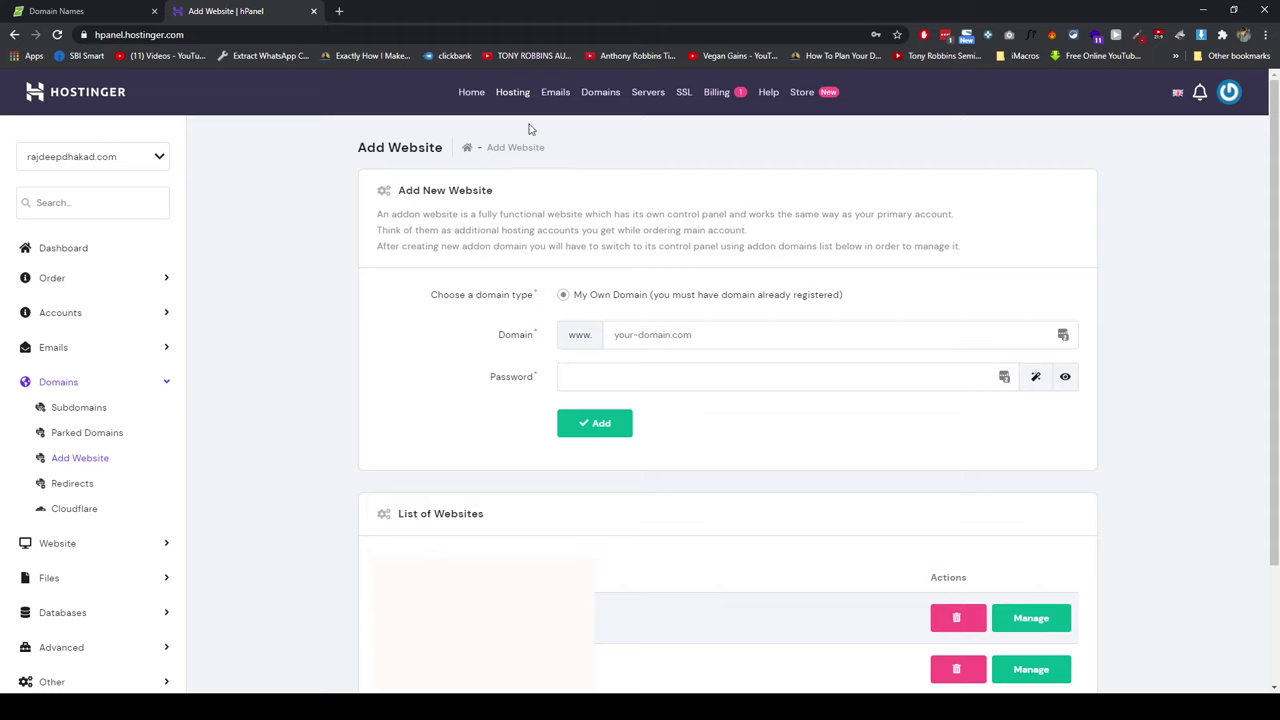
click(517, 93)
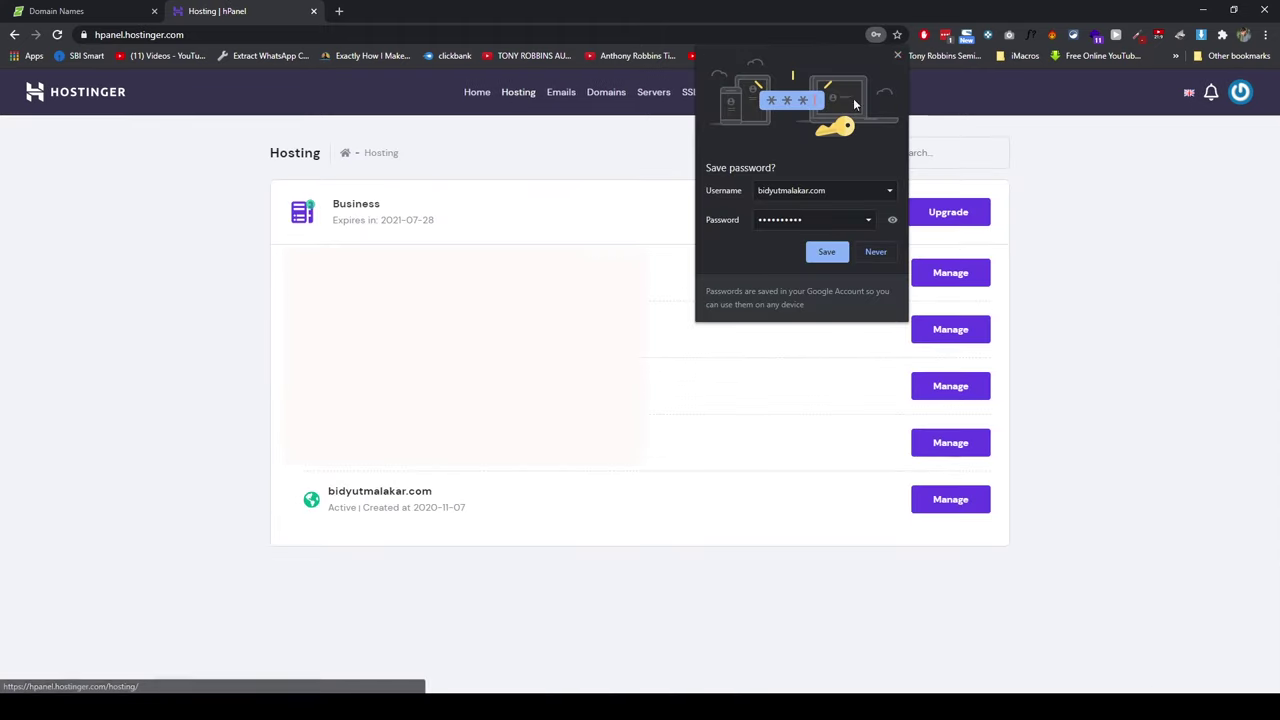
Dismiss the offer to save the password and open the management page of the newly added .com website
click(899, 56)
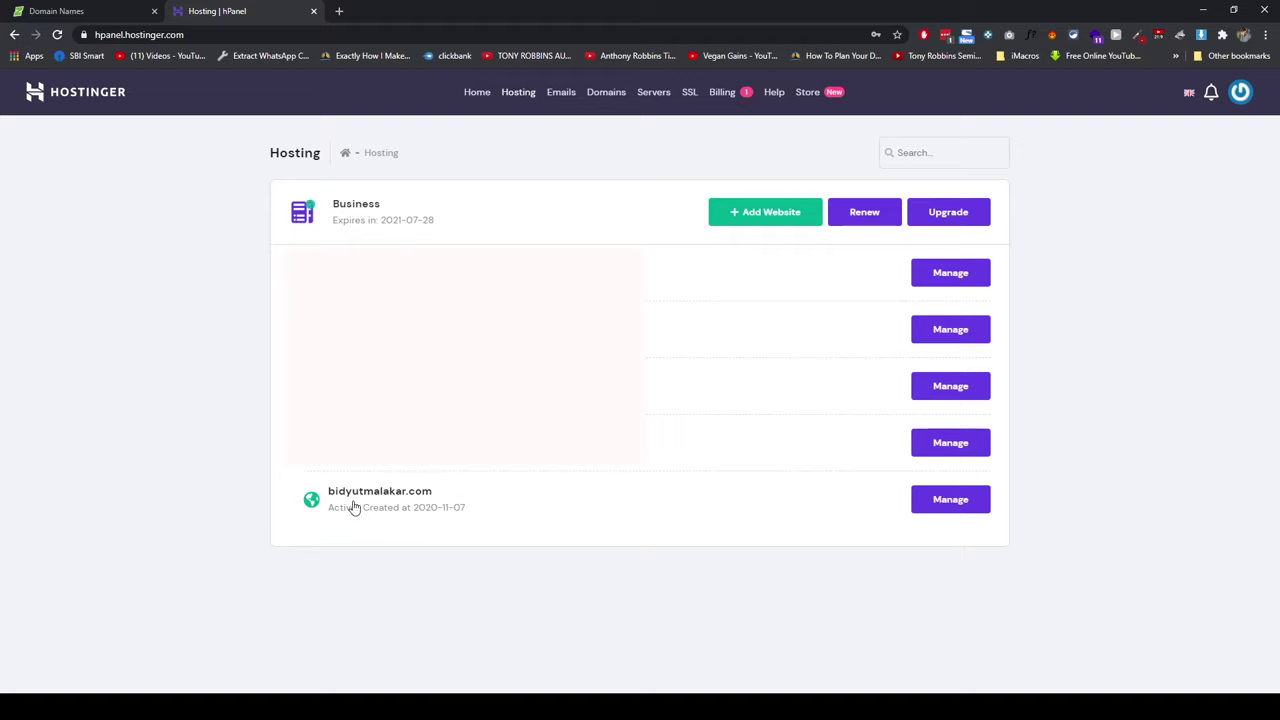
click(950, 503)
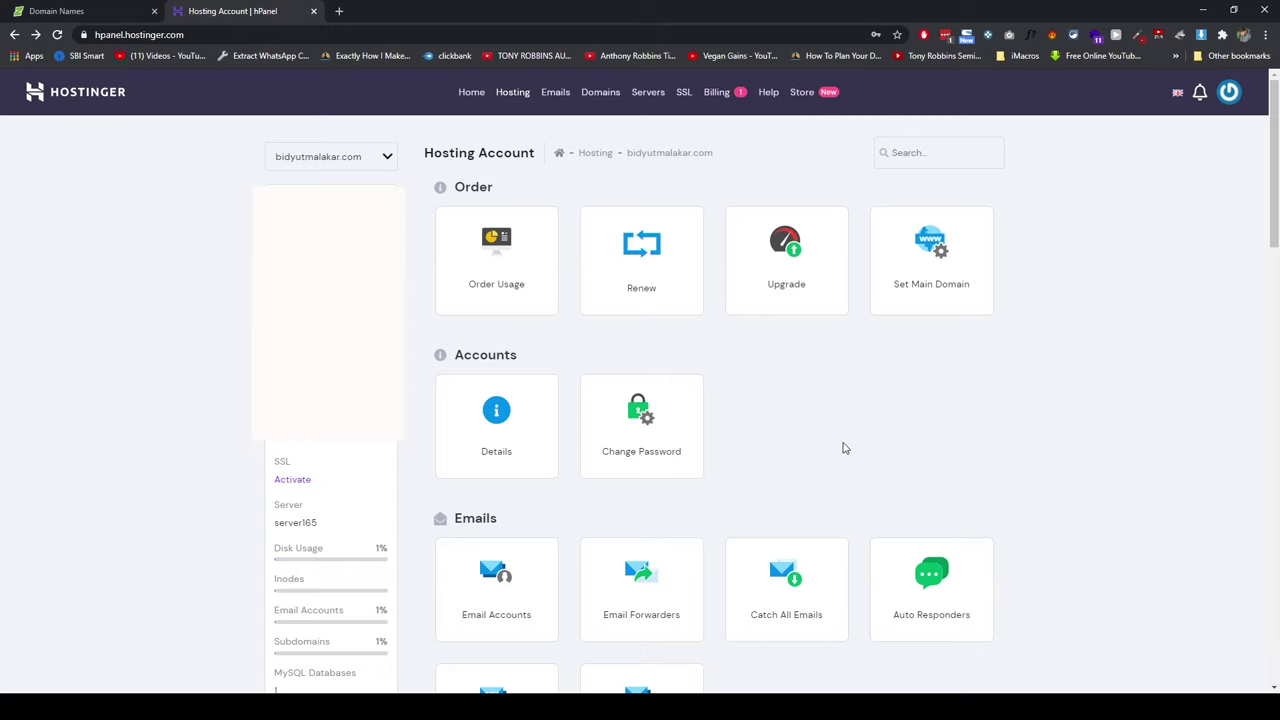
click(82, 10)
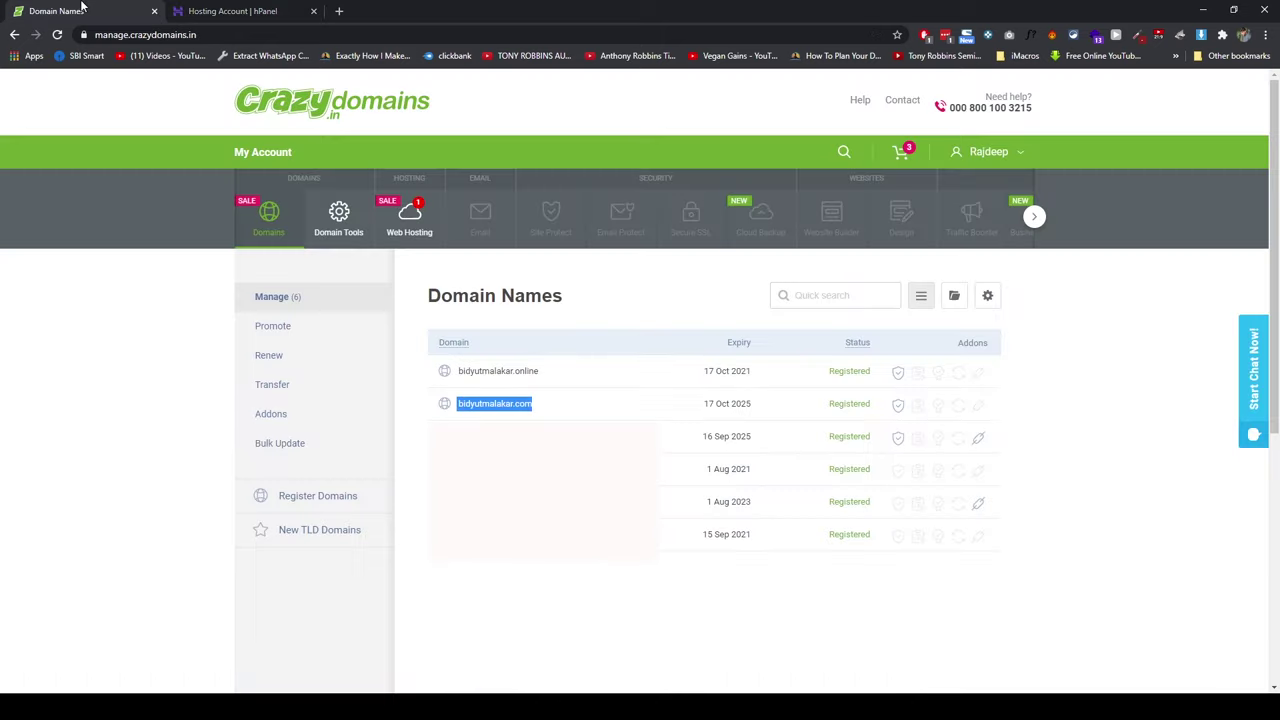
click(240, 11)
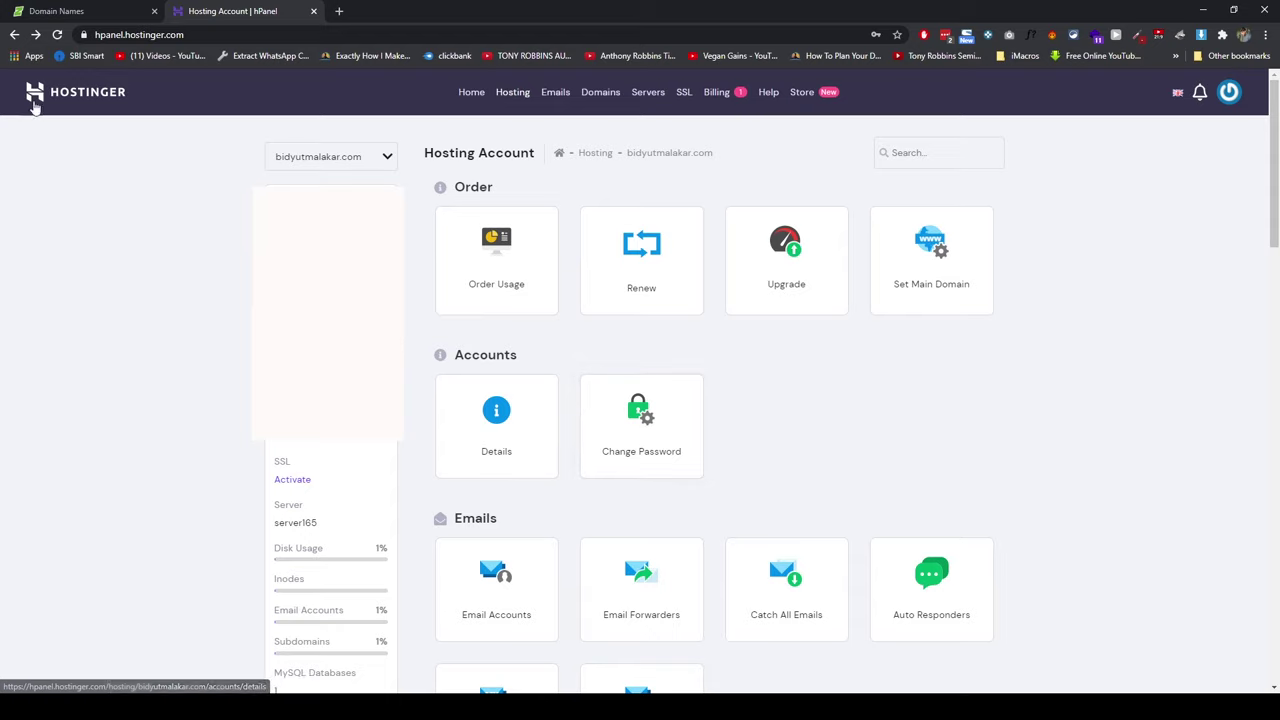
Switch to Crazy Domains and open the details of the .com domain expiring 17 Oct 2025, showing its name servers
click(54, 10)
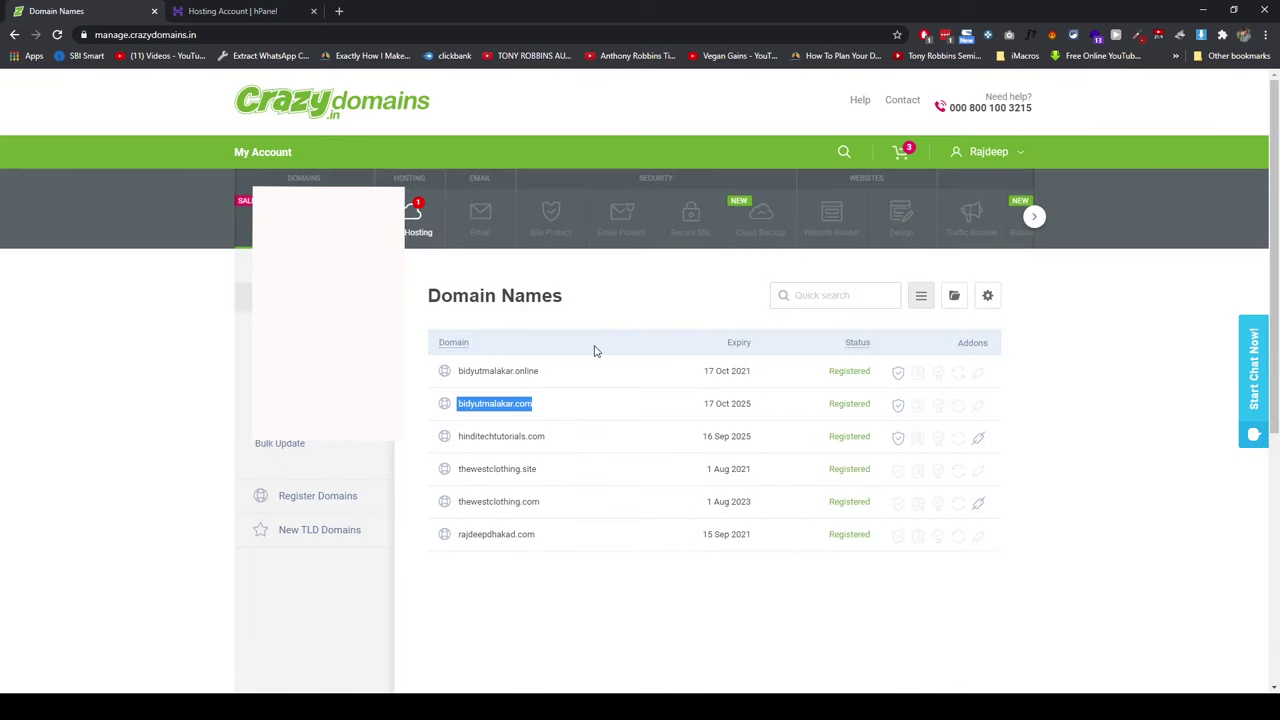
click(588, 600)
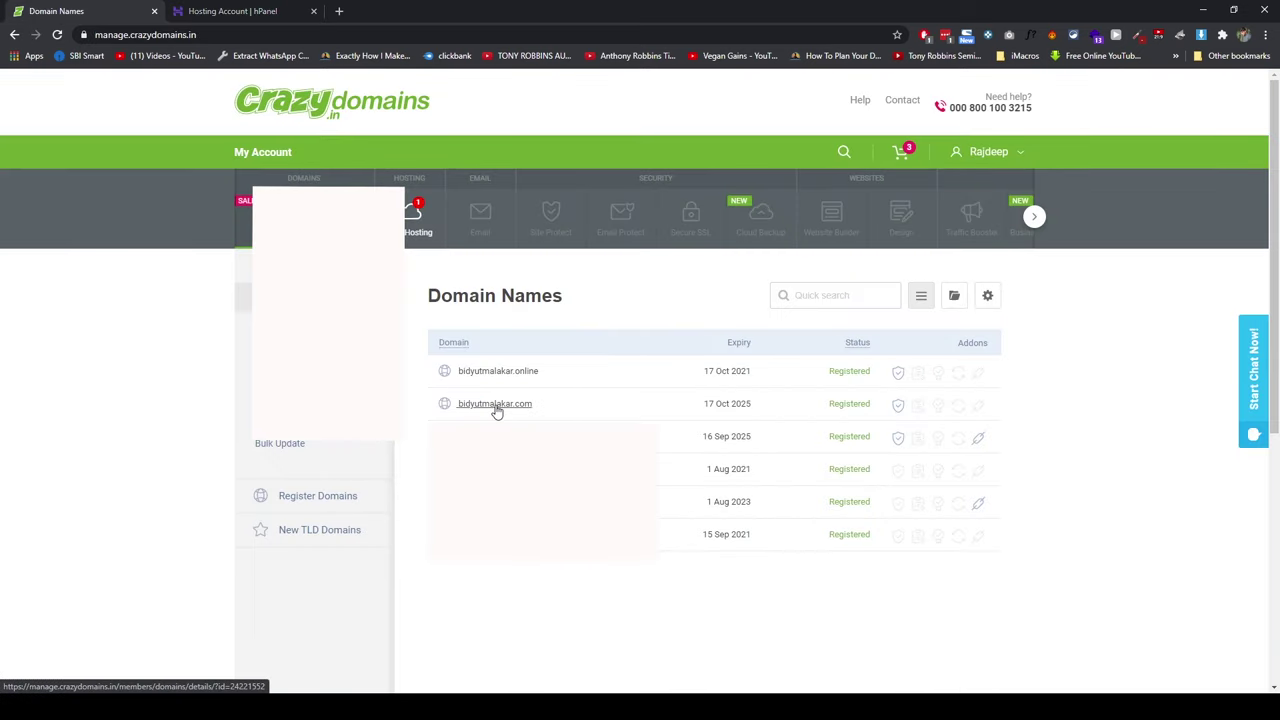
click(496, 408)
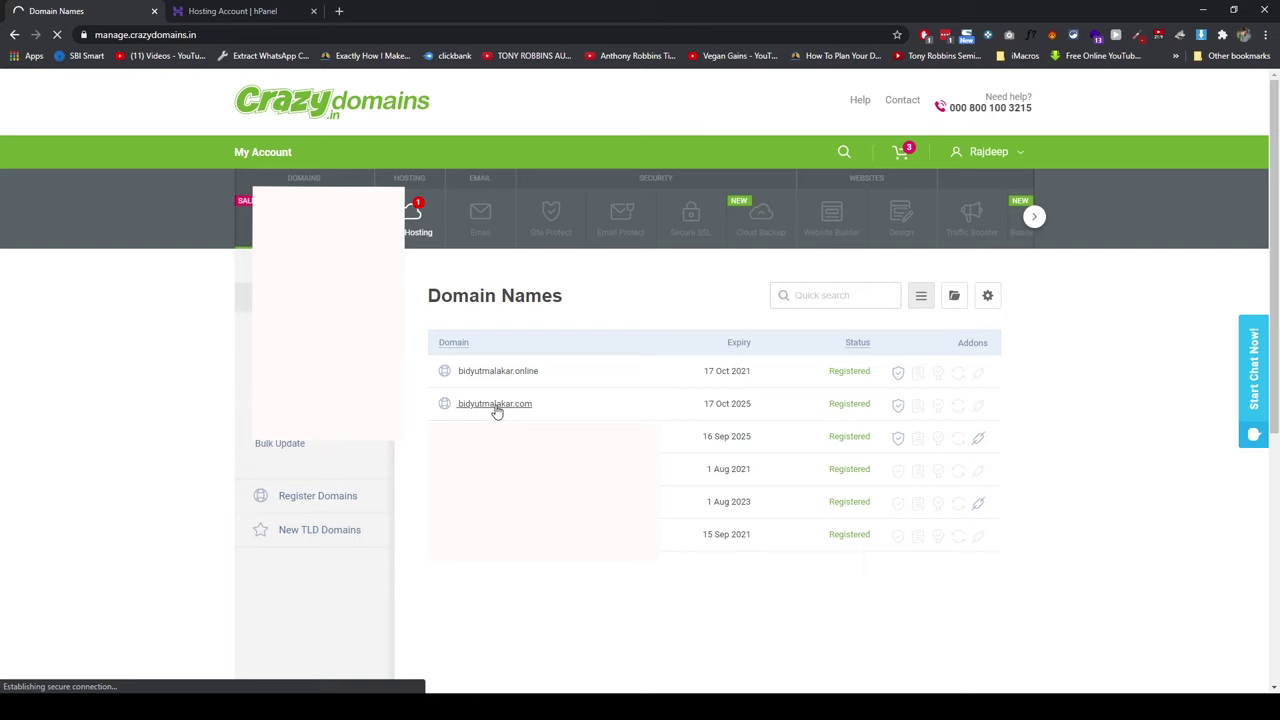
scroll(771, 338, down, 3)
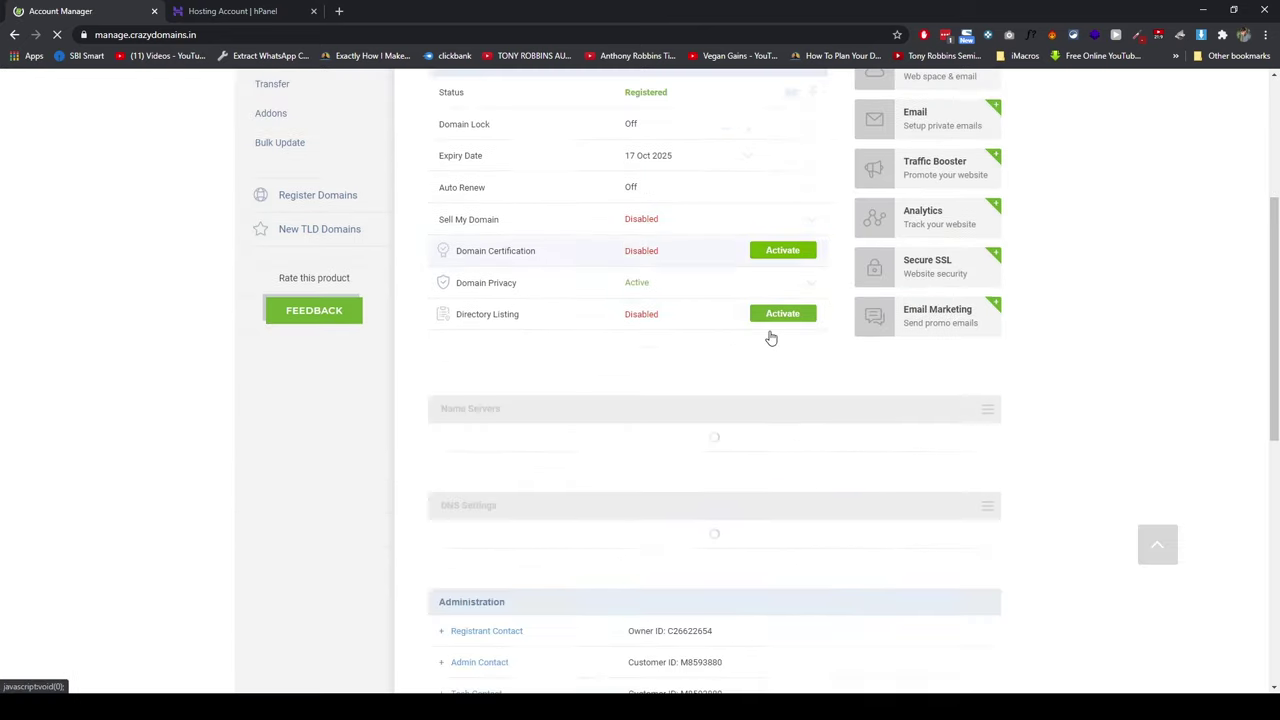
scroll(866, 374, down, 3)
scroll(866, 331, up, 3)
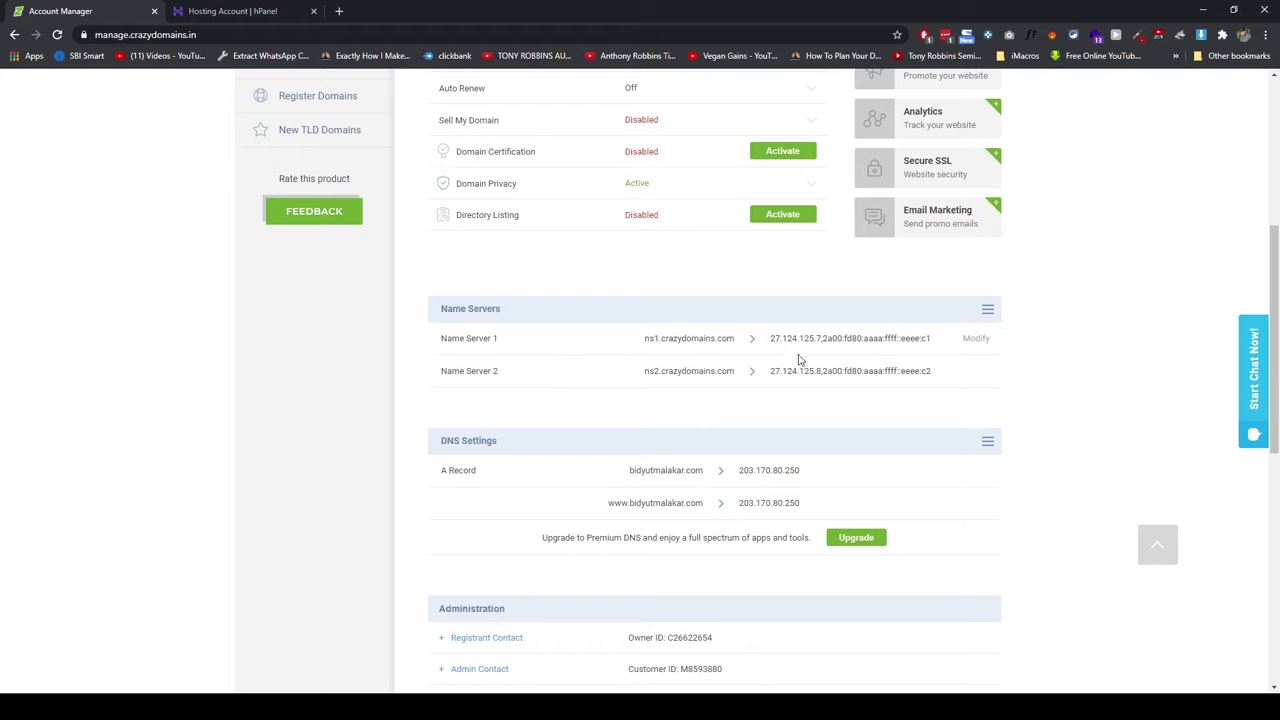
Start modifying the domain's name servers and set Name Server 1 to ns1.dns-parking.com
click(980, 345)
drag(645, 346, 506, 355)
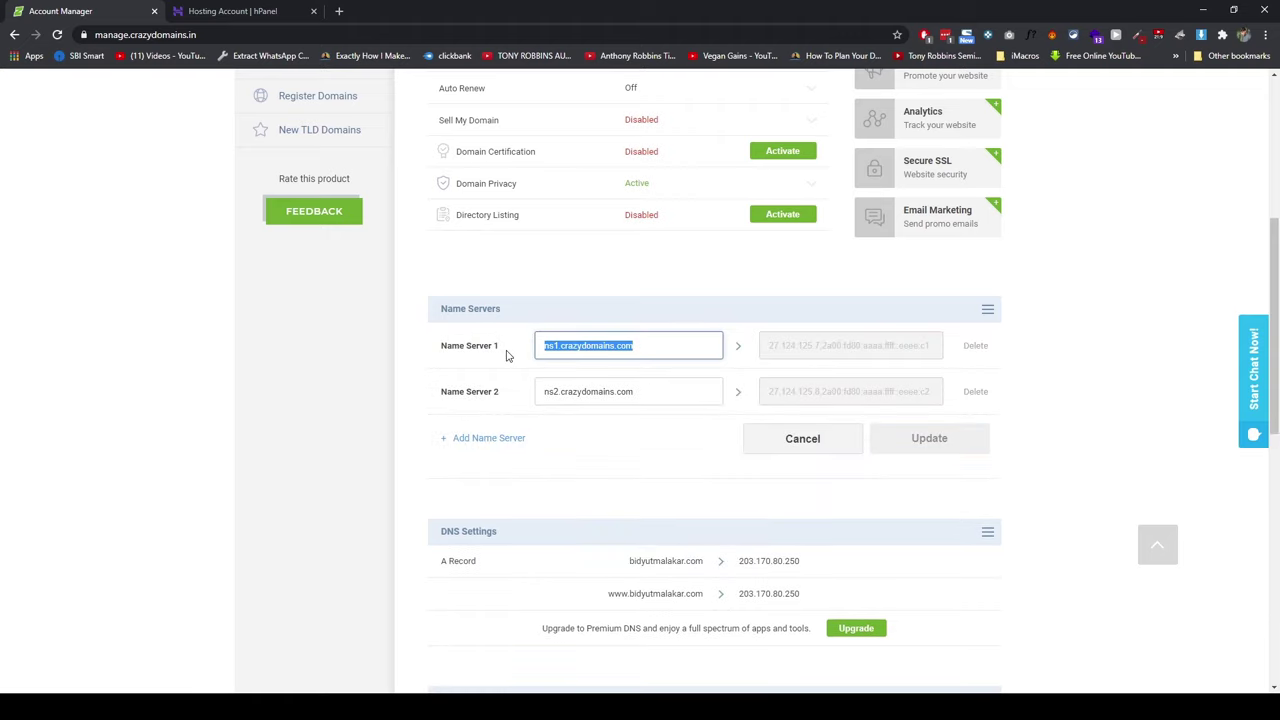
text(ns1.dns-parking.com)
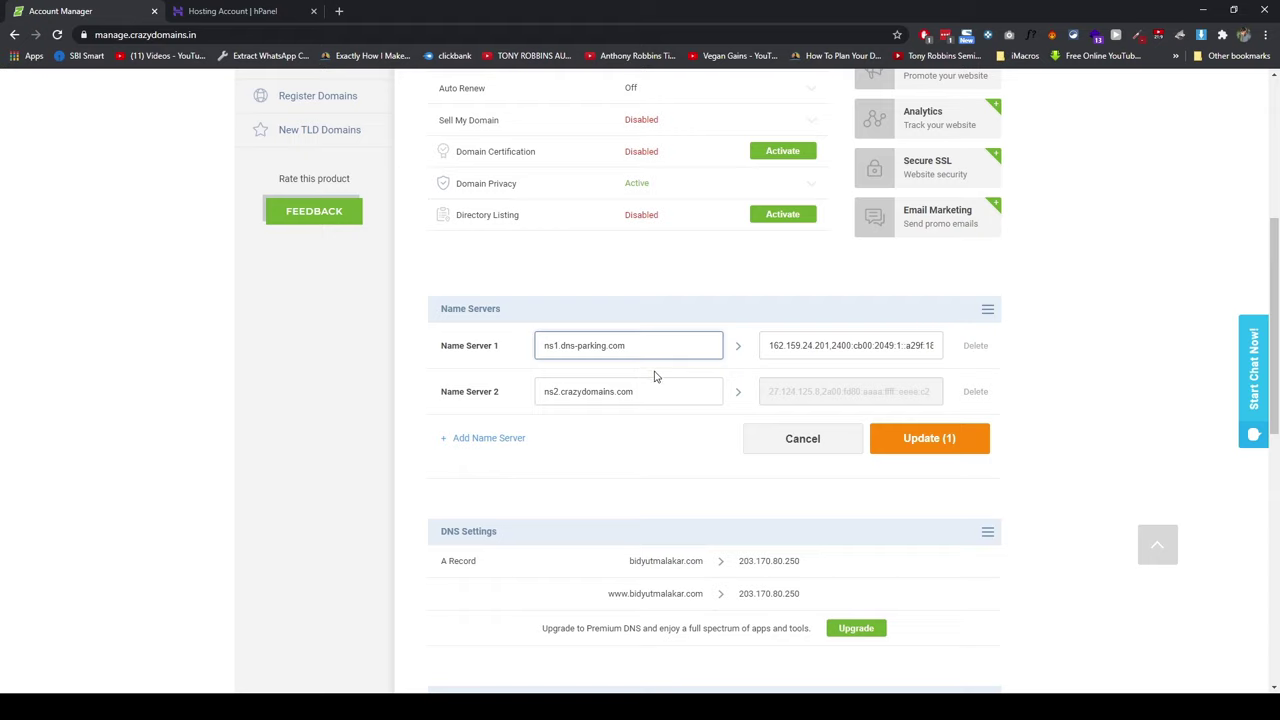
Set Name Server 2 to ns2.dns-parking.com and update the domain's name servers
drag(663, 391, 524, 401)
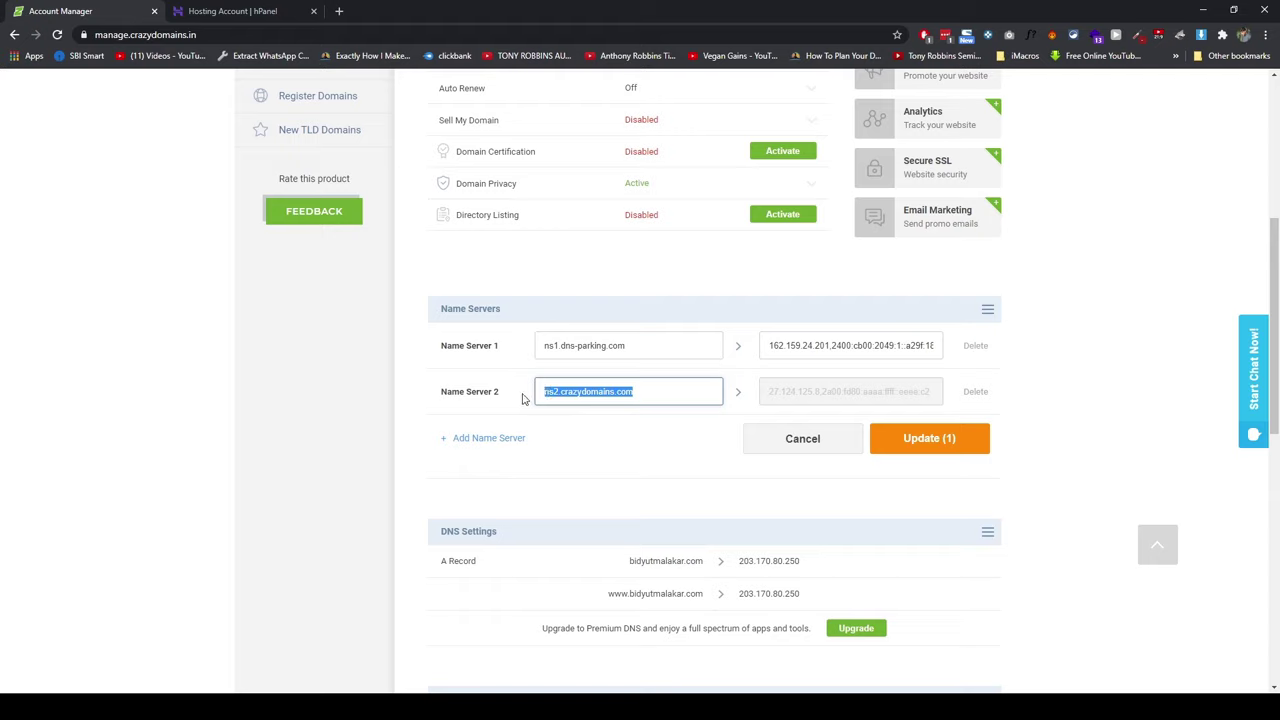
text(ns1.dns-parking.com)
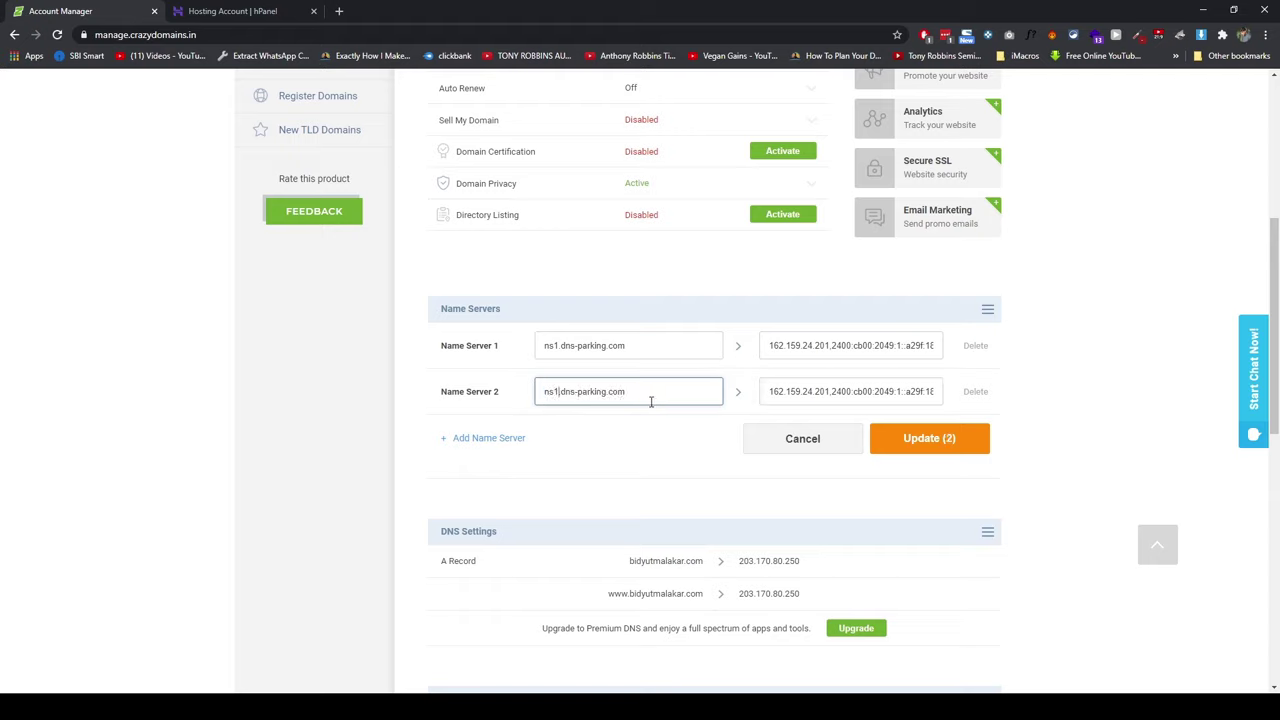
key(Home)
key(Right)
key(Right)
key(Right)
key(BackSpace)
text(2)
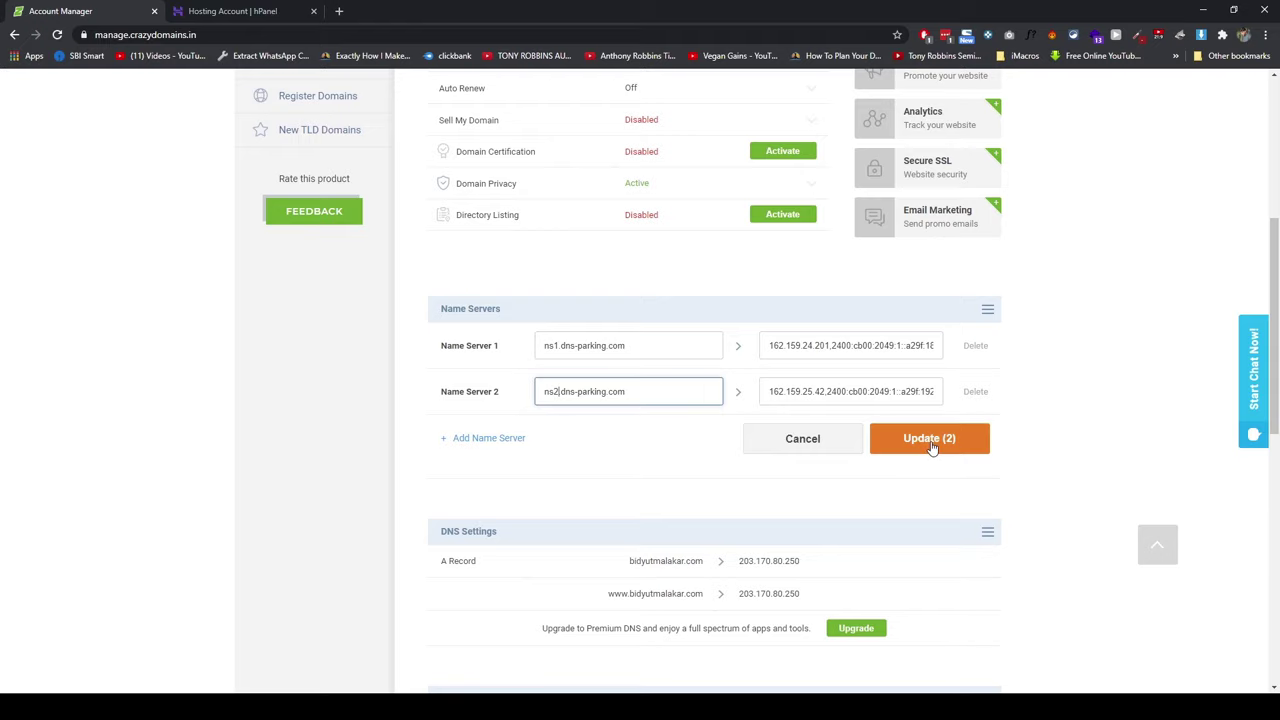
click(930, 440)
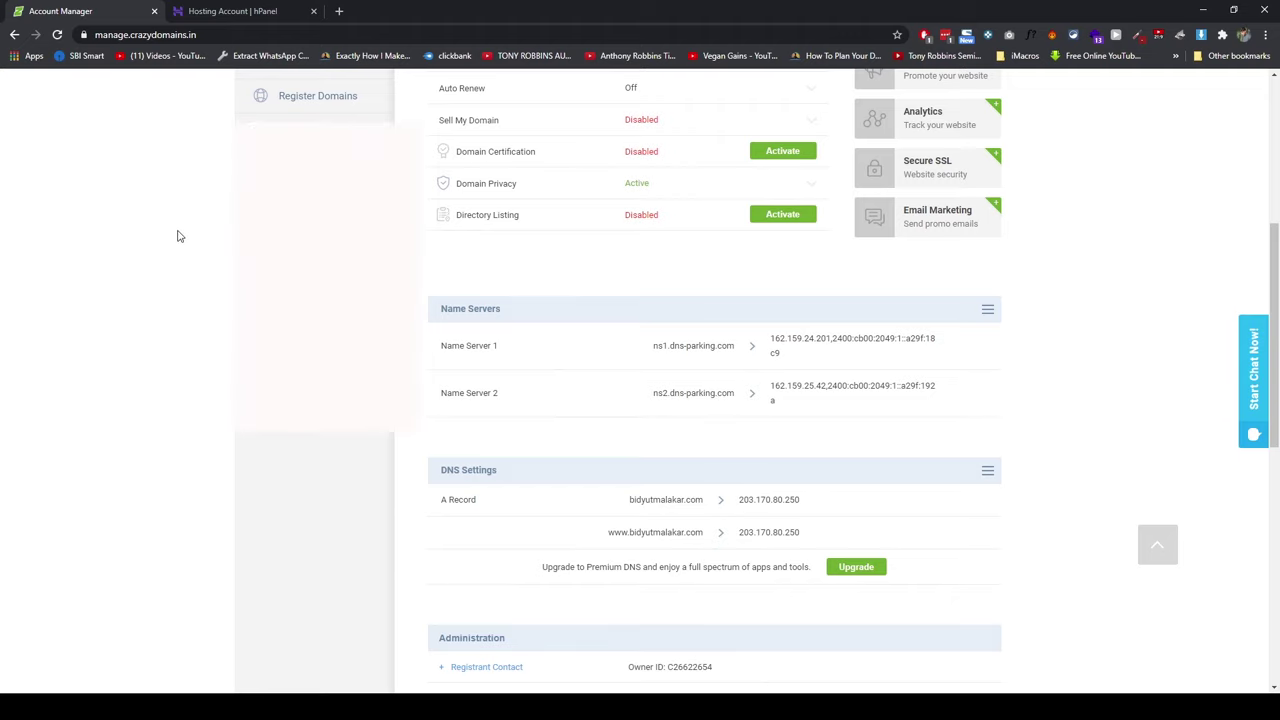
Return to the new website's hosting account page in Hostinger and browse its management tools
key(ctrl+Tab)
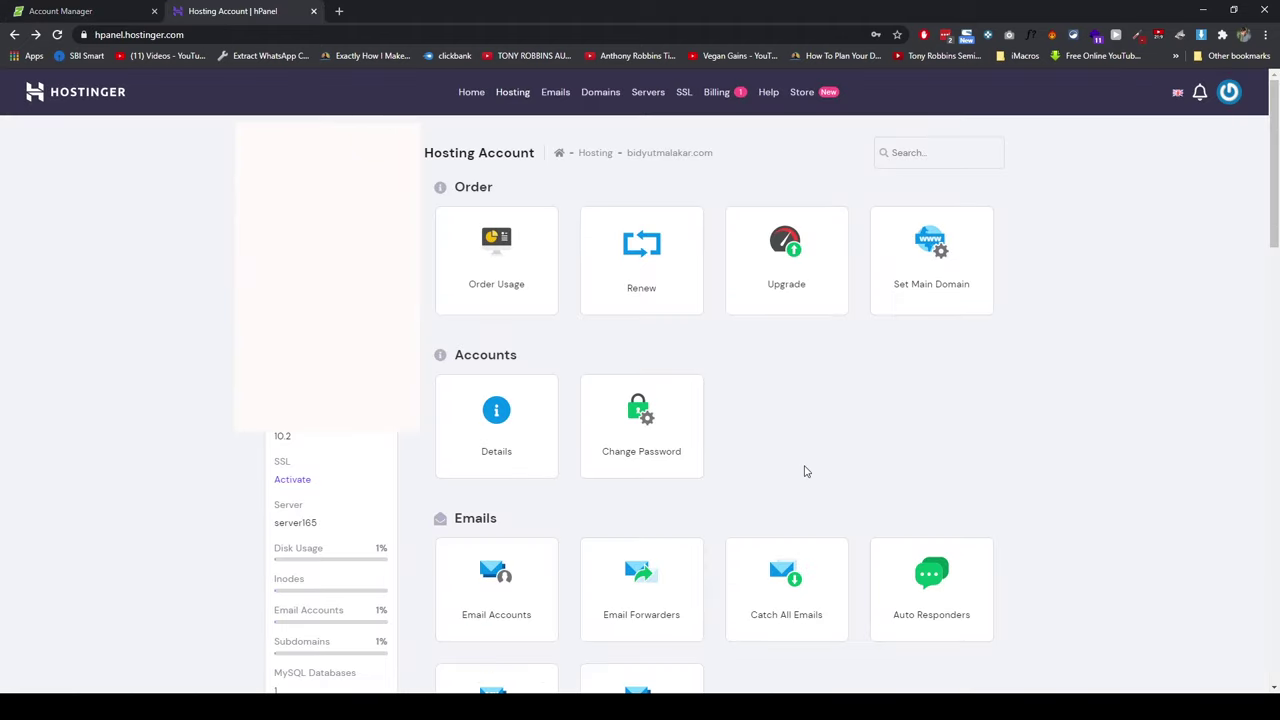
scroll(806, 471, down, 3)
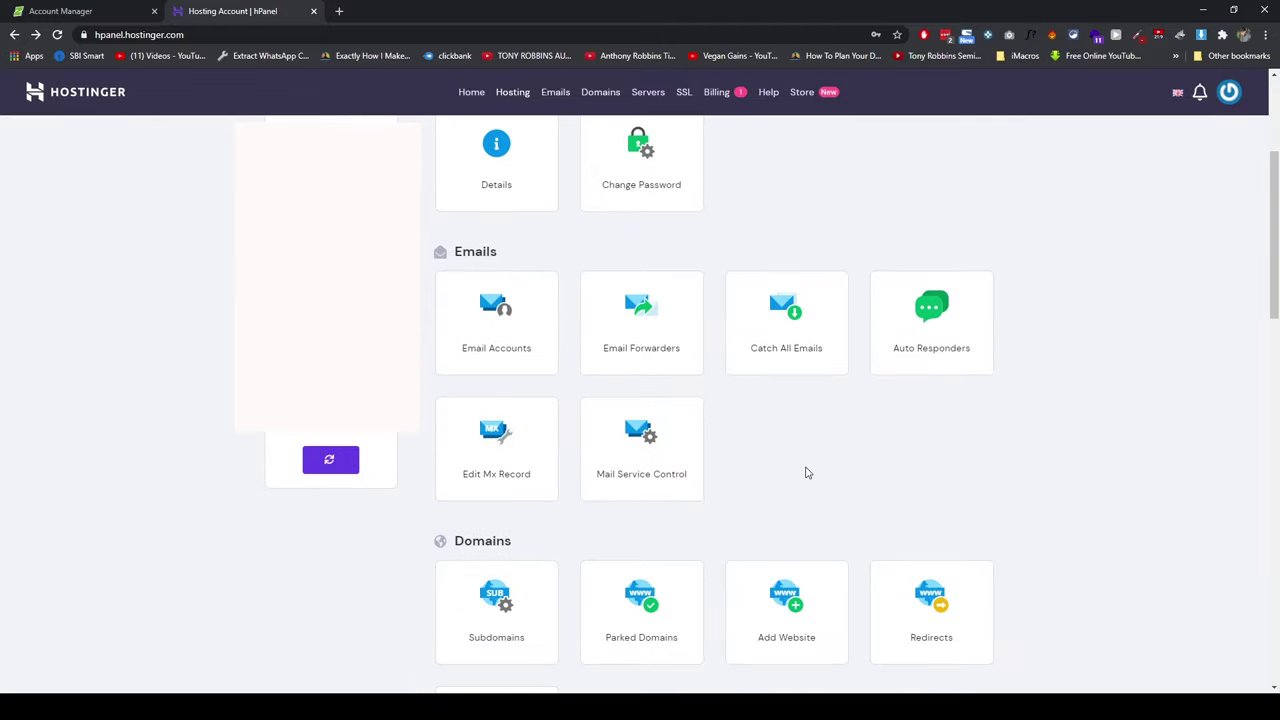